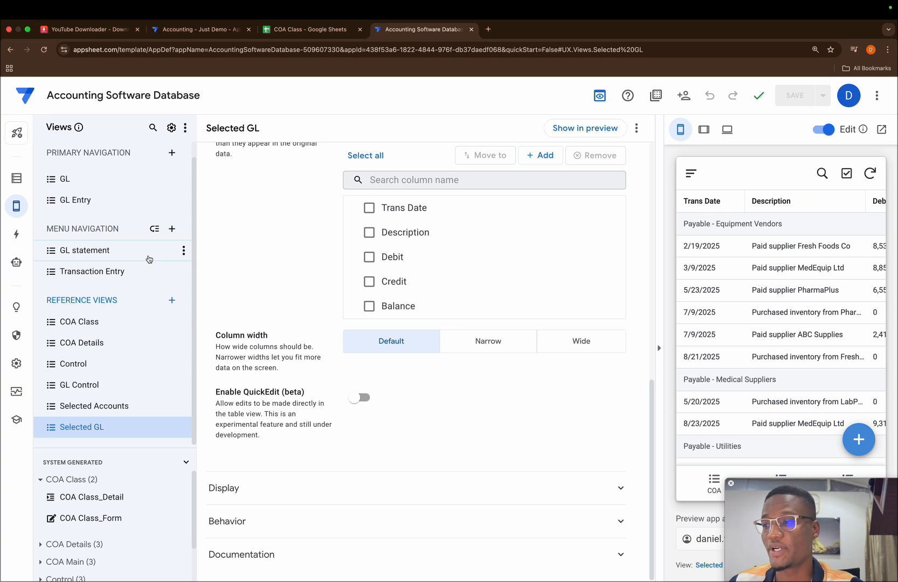
Create a new slice of the COA Main data table and name it Trial Balance.
{"action": "left_click", "coordinate": [16, 178]}
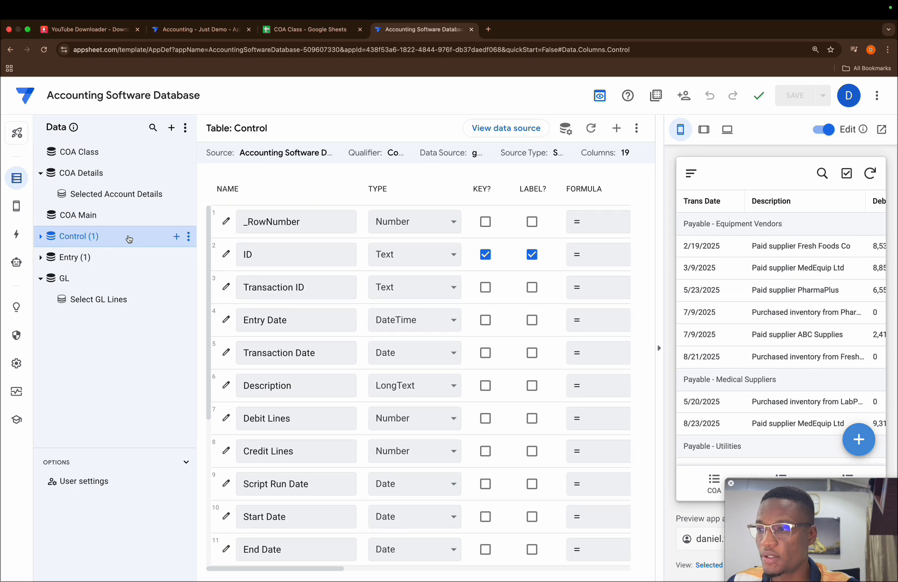
{"action": "left_click", "coordinate": [103, 221]}
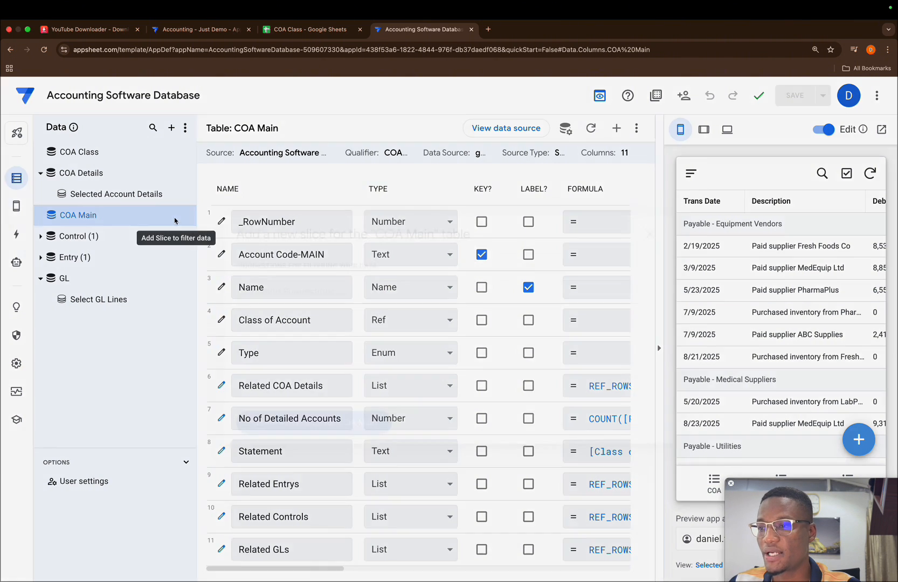
{"action": "left_click", "coordinate": [176, 216]}
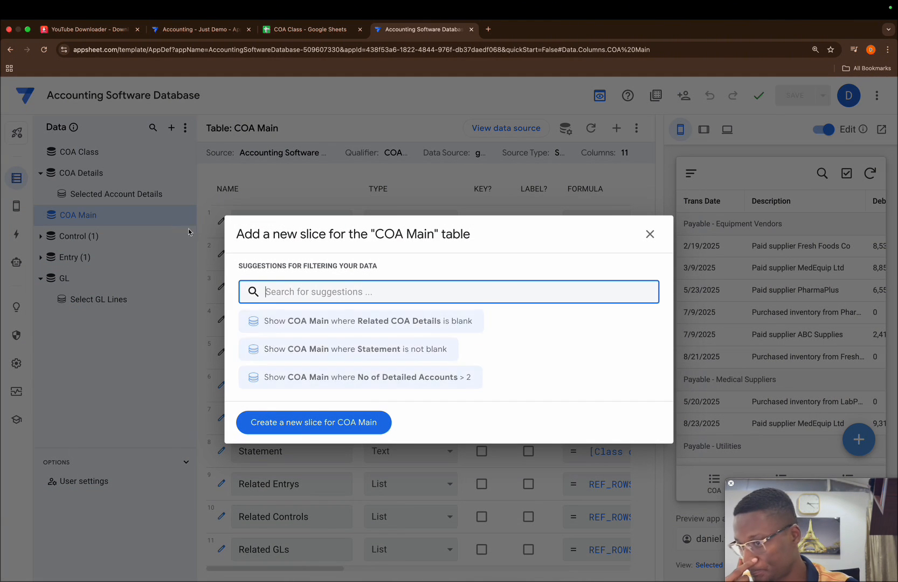
{"action": "left_click", "coordinate": [291, 423]}
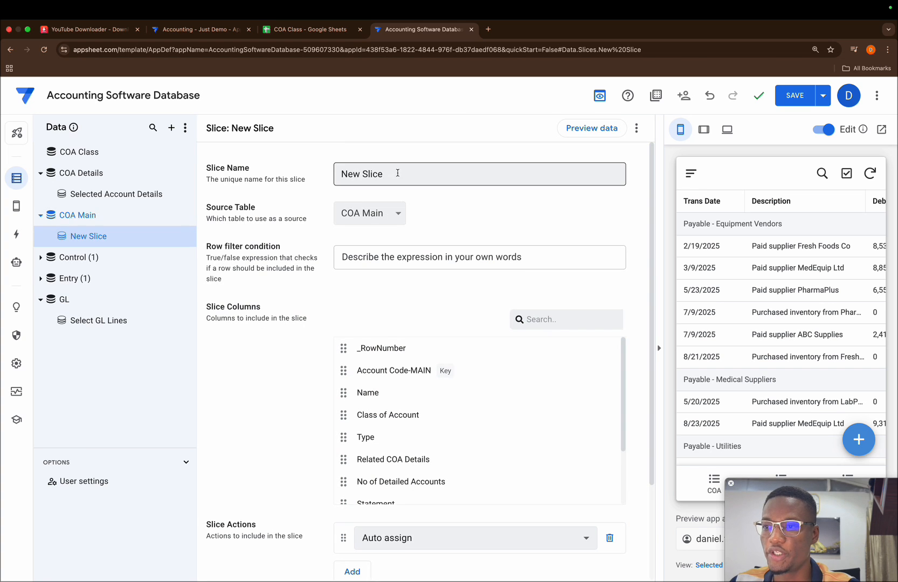
{"action": "triple_click", "coordinate": [395, 173]}
{"action": "key", "text": "BackSpace"}
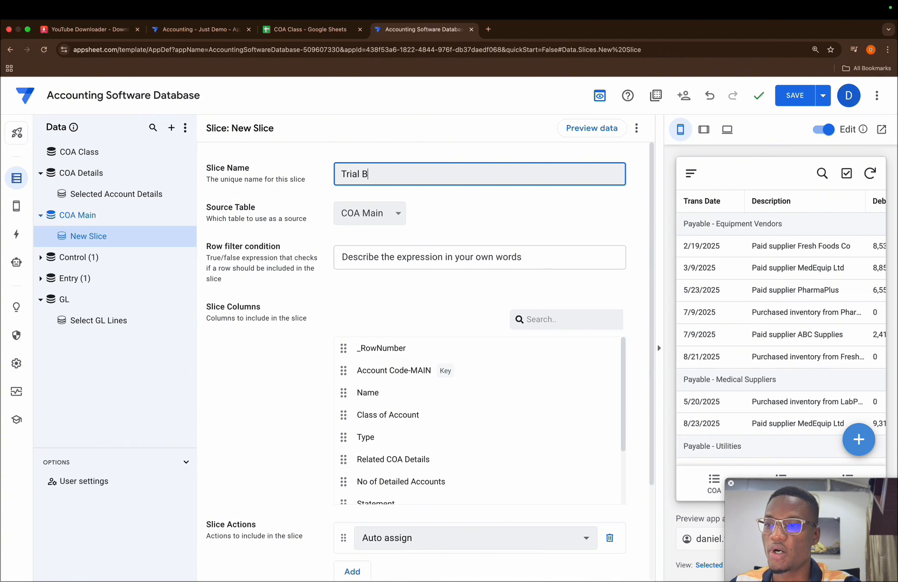
{"action": "type", "text": "Trial Balance"}
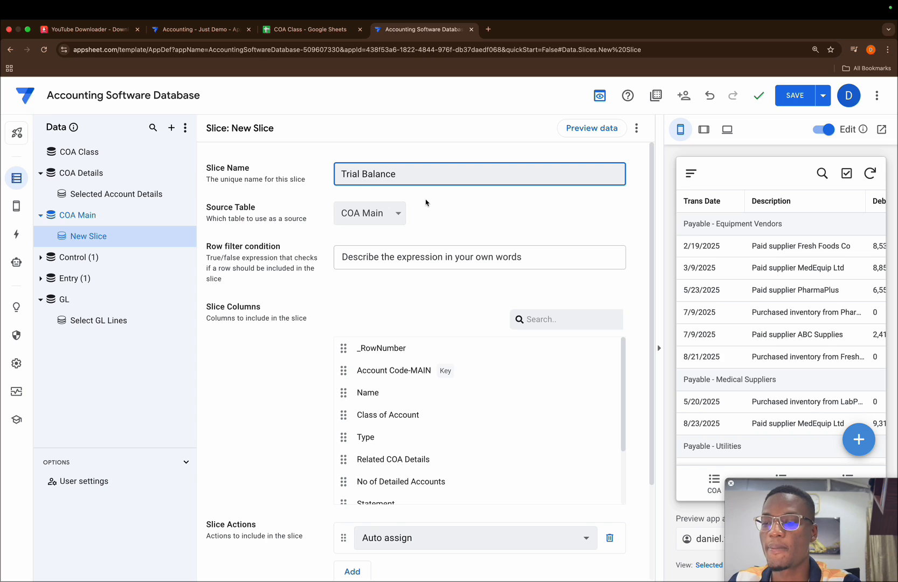
{"action": "left_click", "coordinate": [447, 202]}
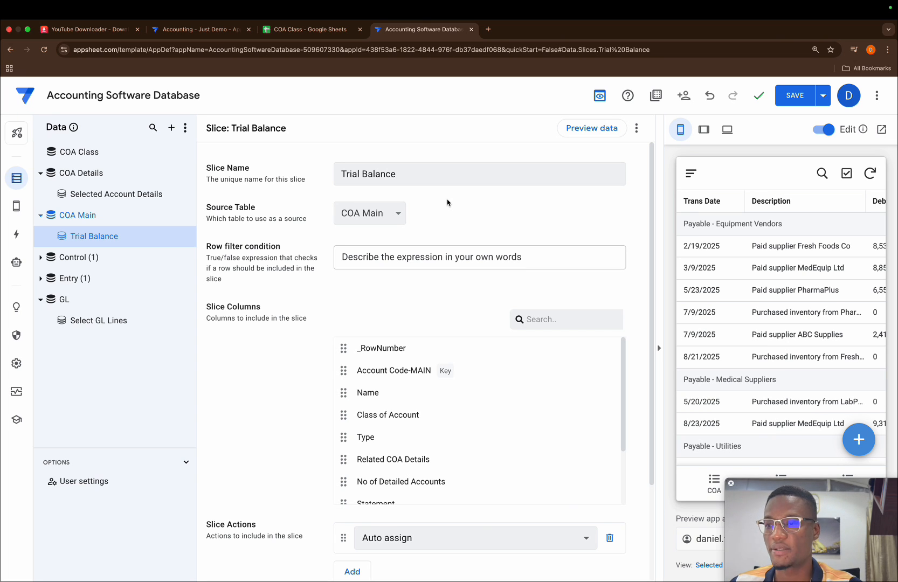
Add a virtual column named Total Debit to the COA Main table.
{"action": "left_click", "coordinate": [116, 218]}
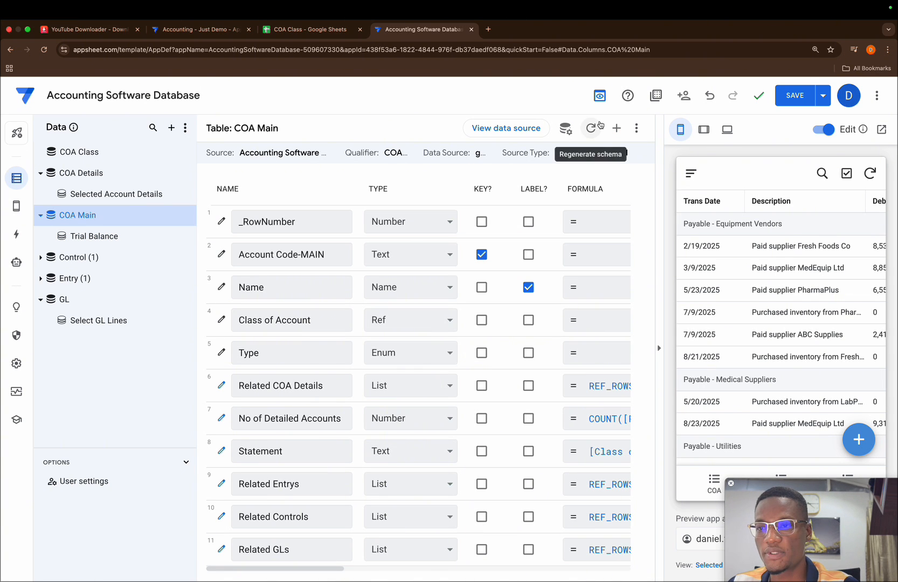
{"action": "left_click", "coordinate": [616, 128]}
{"action": "left_click", "coordinate": [479, 196]}
{"action": "key", "text": "super+a"}
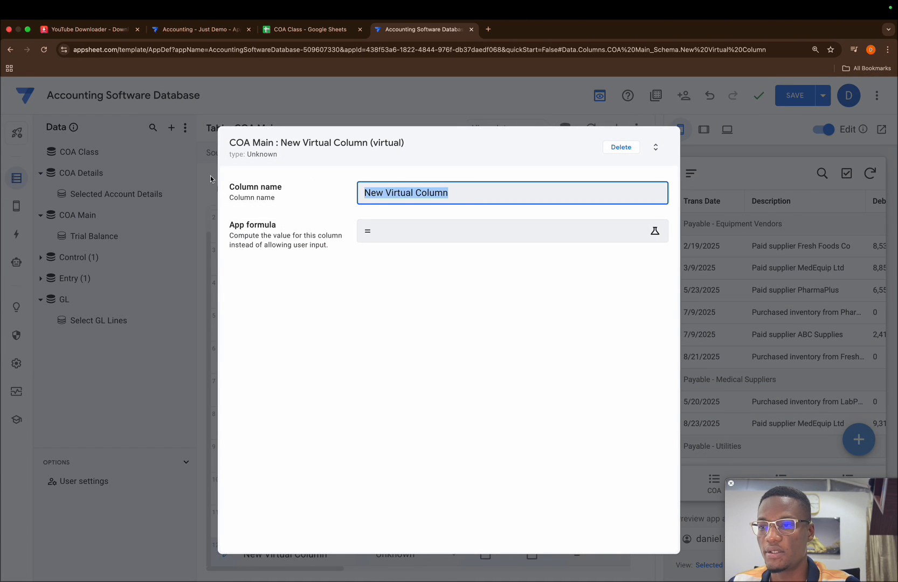
{"action": "key", "text": "BackSpace"}
{"action": "type", "text": "Total"}
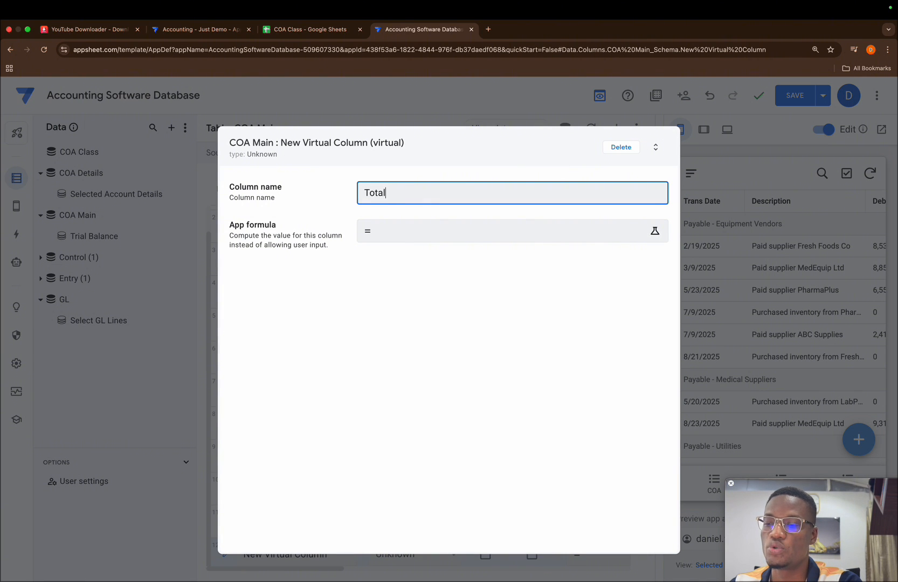
{"action": "type", "text": " Debi"}
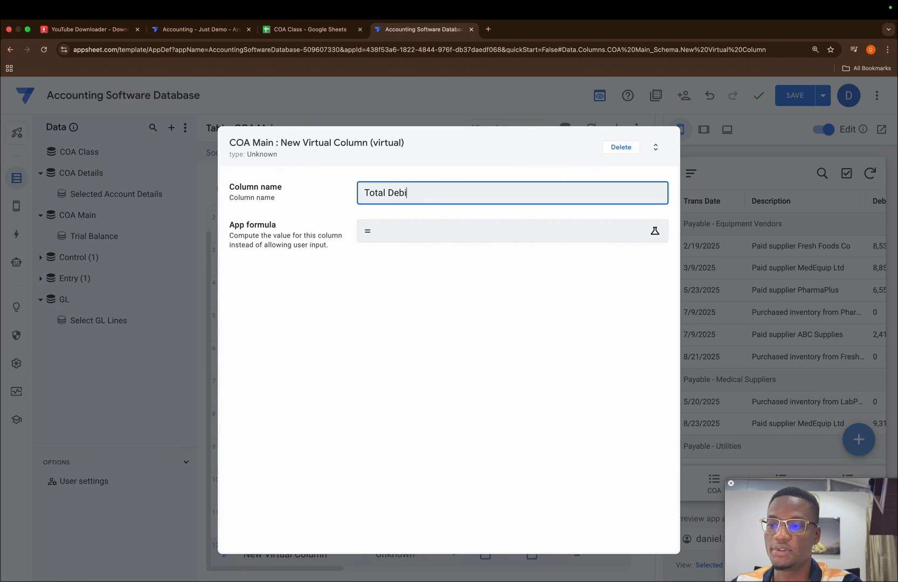
{"action": "type", "text": "t"}
Set the Total Debit column's app formula to Sum([Related GLs][Net Debit]) and finish the column.
{"action": "left_click", "coordinate": [393, 228]}
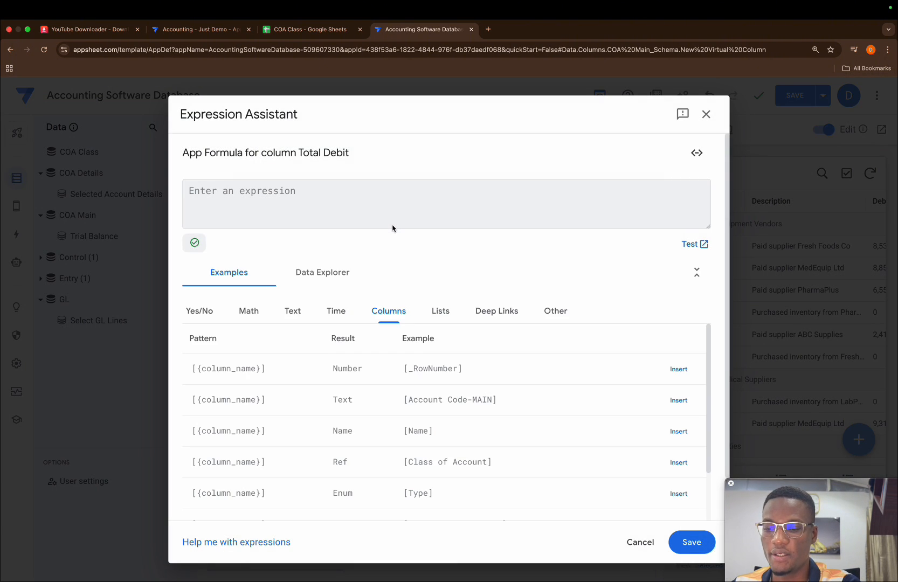
{"action": "type", "text": "Su"}
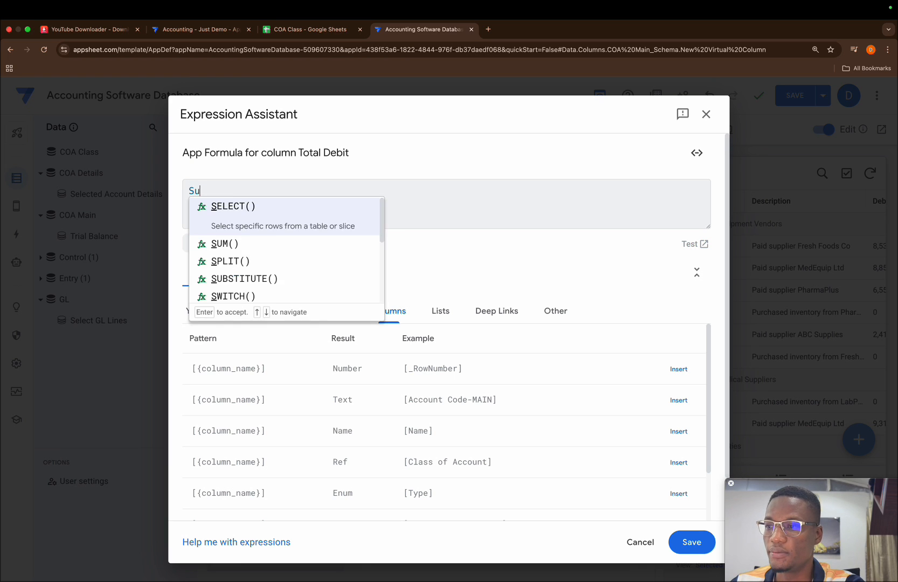
{"action": "type", "text": "m"}
{"action": "key", "text": "Return"}
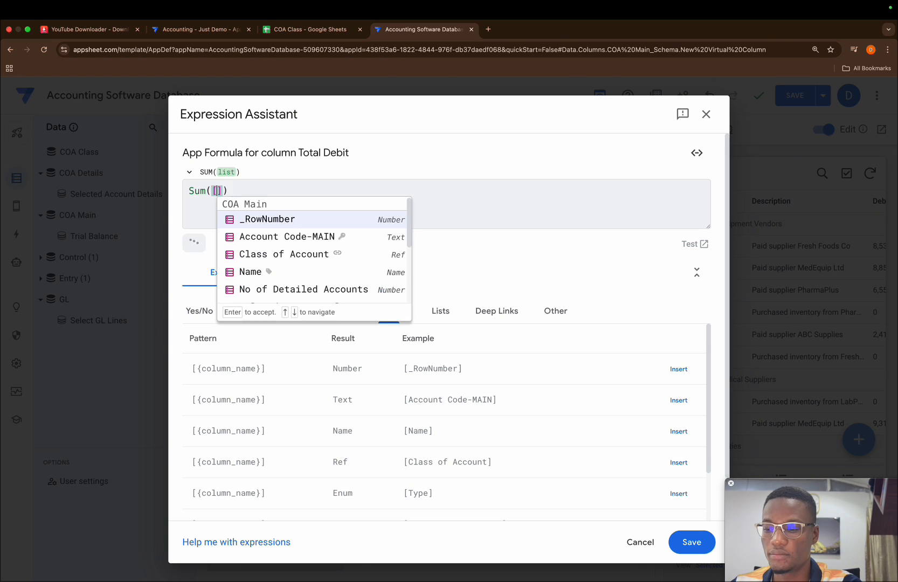
{"action": "type", "text": "Re"}
{"action": "key", "text": "Return"}
{"action": "type", "text": "["}
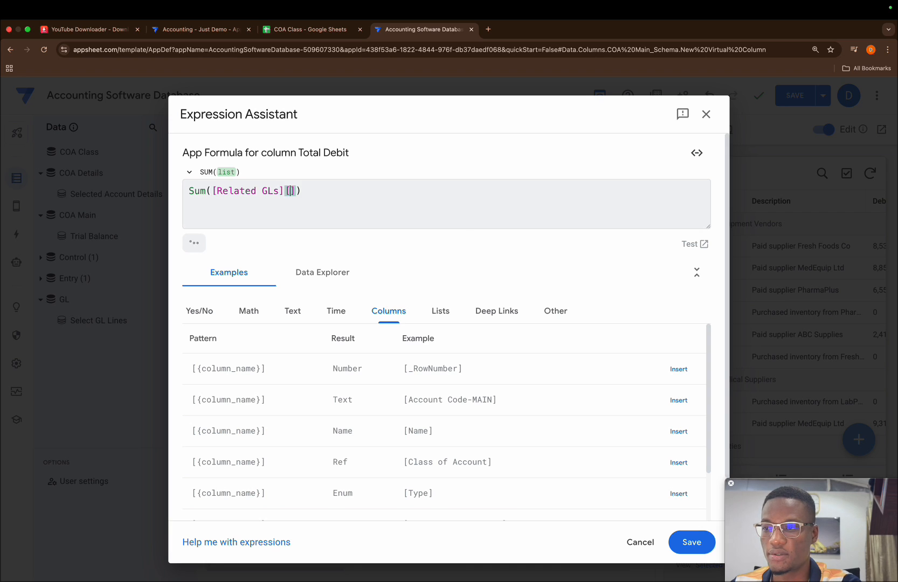
{"action": "type", "text": "de"}
{"action": "key", "text": "BackSpace"}
{"action": "key", "text": "BackSpace"}
{"action": "type", "text": "net"}
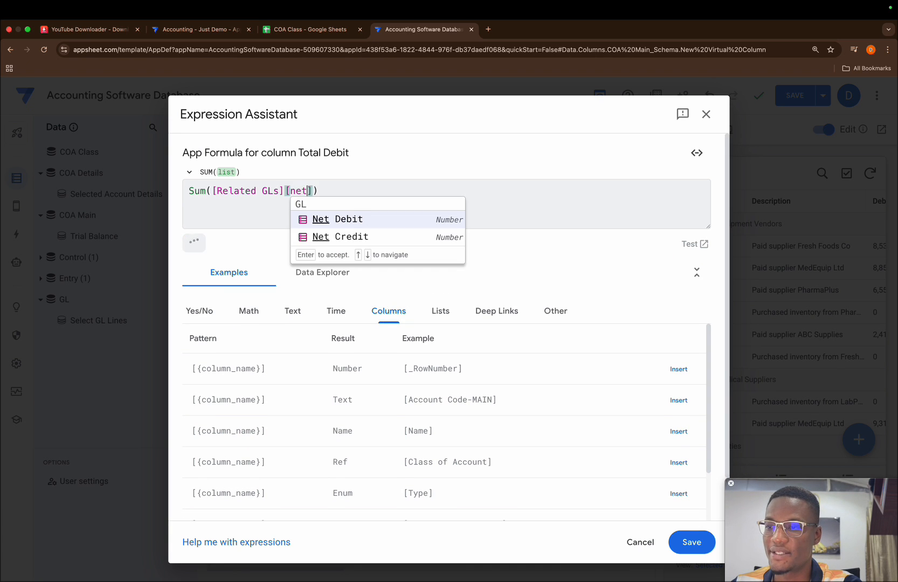
{"action": "key", "text": "Return"}
{"action": "left_click", "coordinate": [692, 542]}
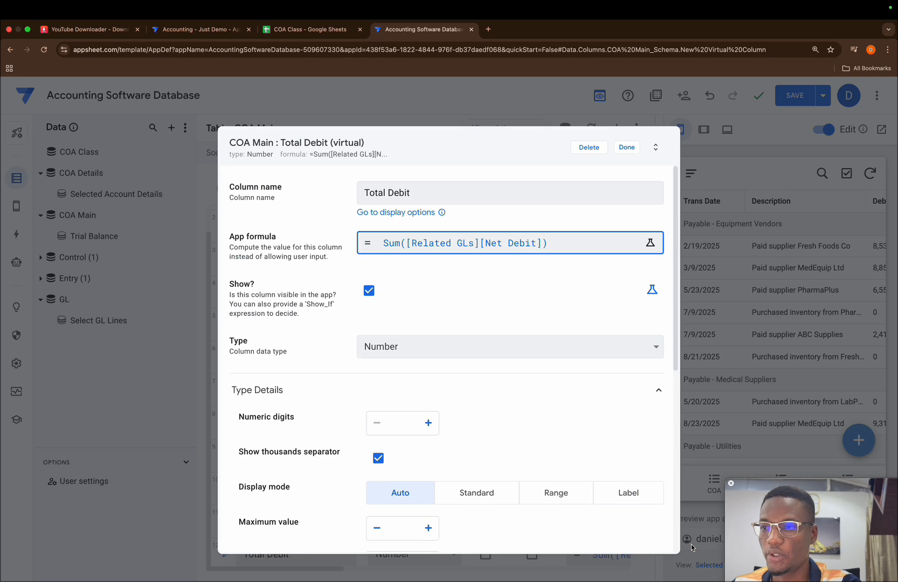
{"action": "left_click", "coordinate": [627, 147]}
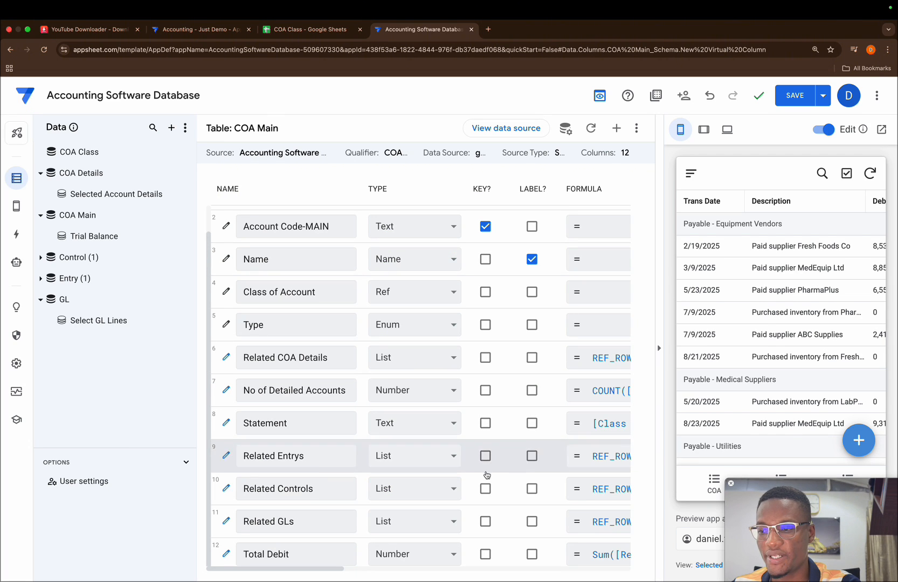
Add another virtual column to the COA Main table and name it Total Credit.
{"action": "left_click", "coordinate": [617, 129]}
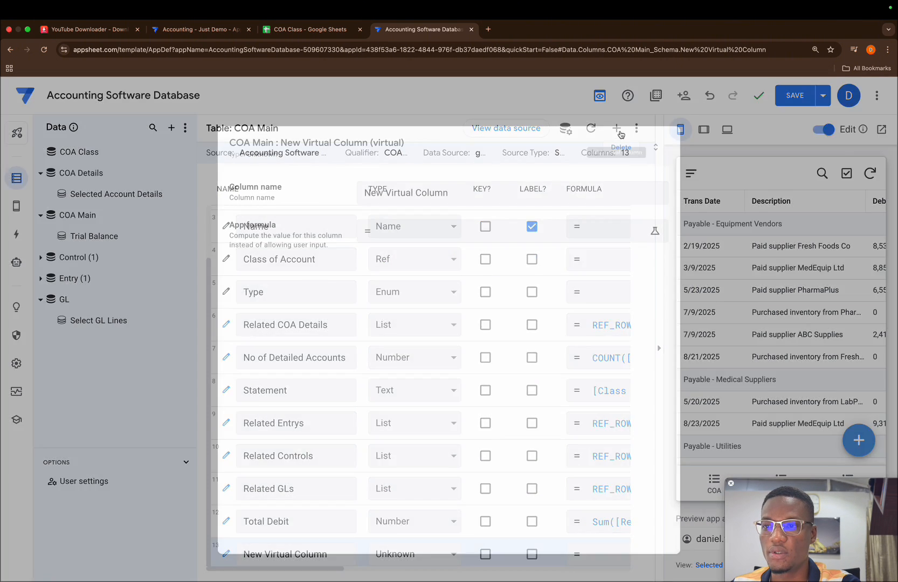
{"action": "left_click", "coordinate": [473, 195]}
{"action": "key", "text": "super+a"}
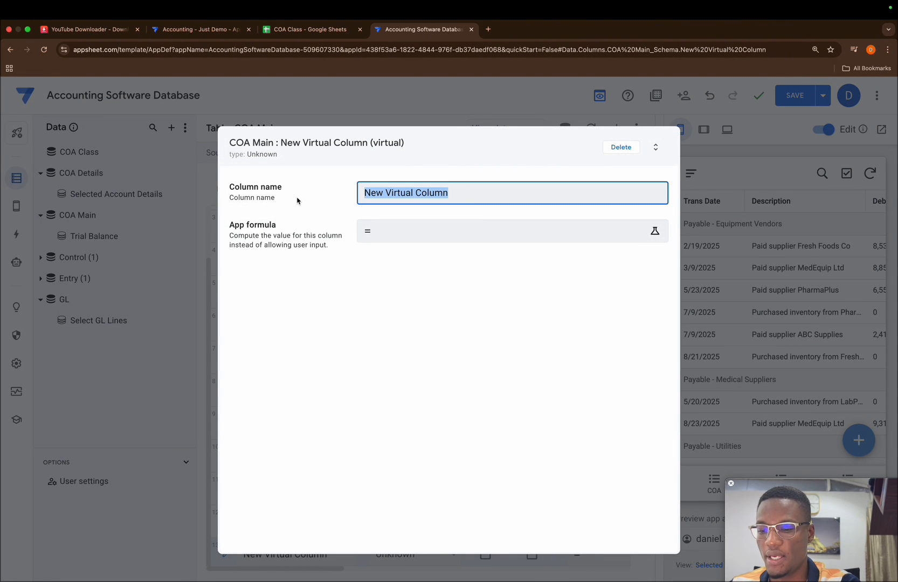
{"action": "key", "text": "BackSpace"}
{"action": "type", "text": "Tota"}
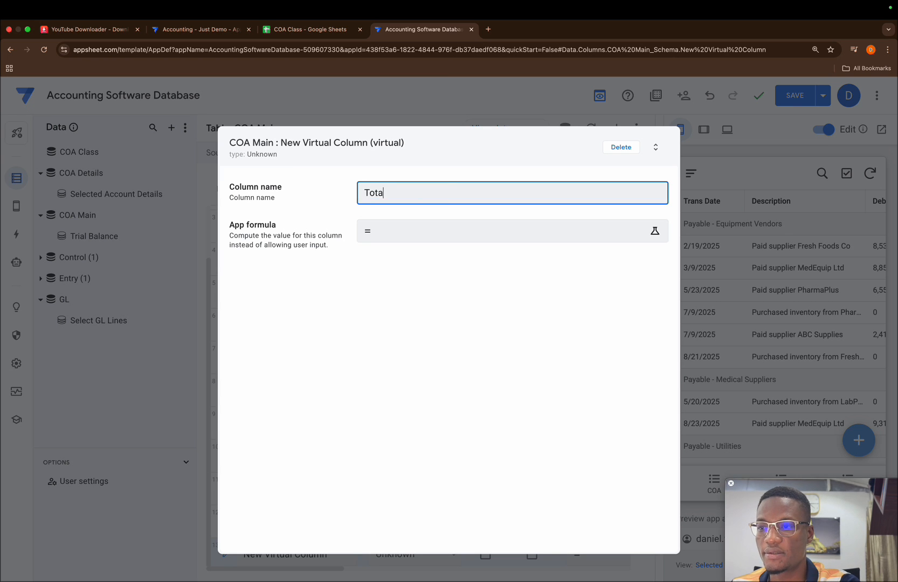
{"action": "type", "text": "l Credit"}
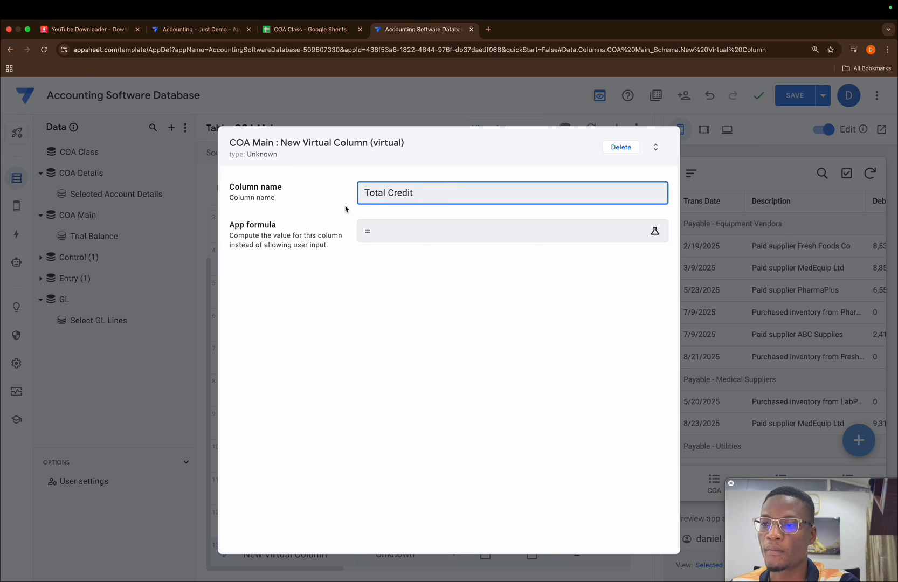
Set the Total Credit column's app formula to Sum([Related GLs][Net Credit]) and finish the column.
{"action": "left_click", "coordinate": [391, 231]}
{"action": "type", "text": "Sum("}
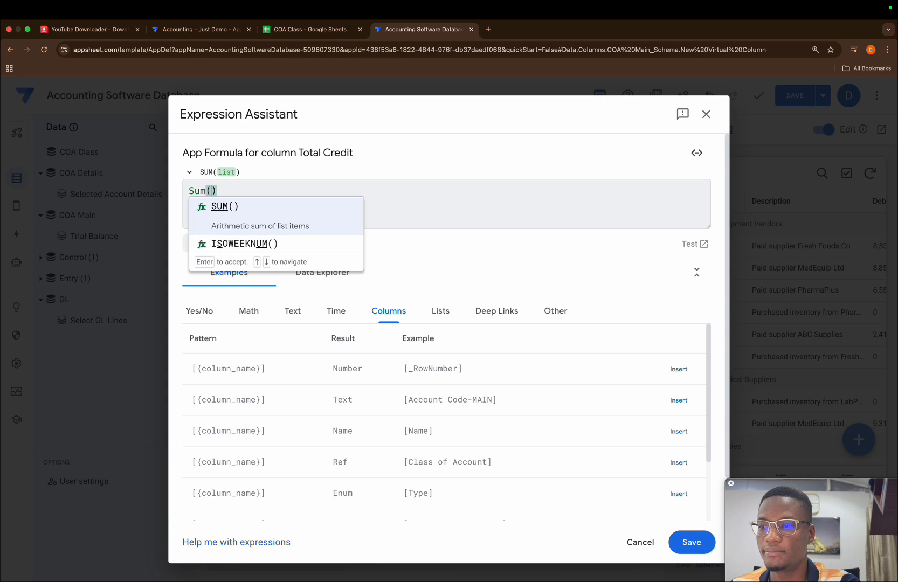
{"action": "type", "text": "[rel"}
{"action": "key", "text": "Return"}
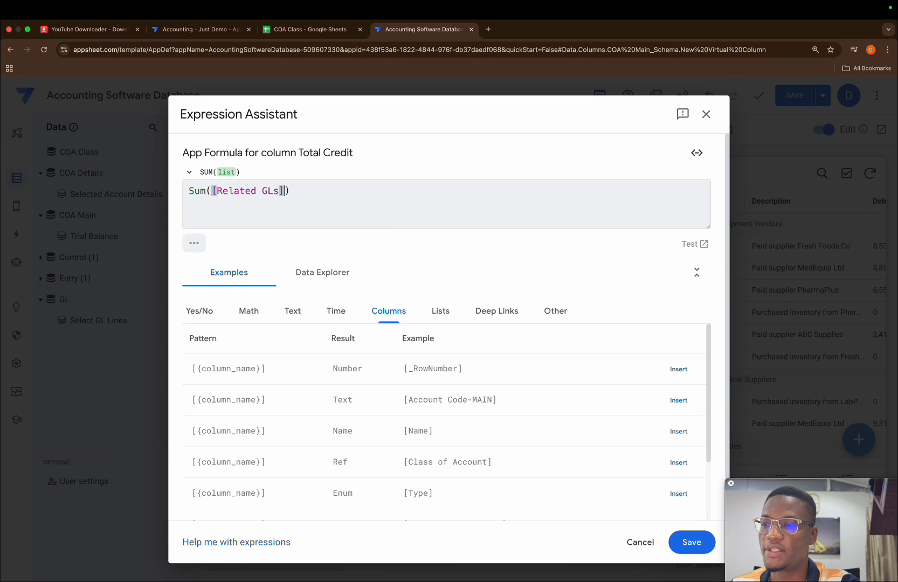
{"action": "type", "text": "[net "}
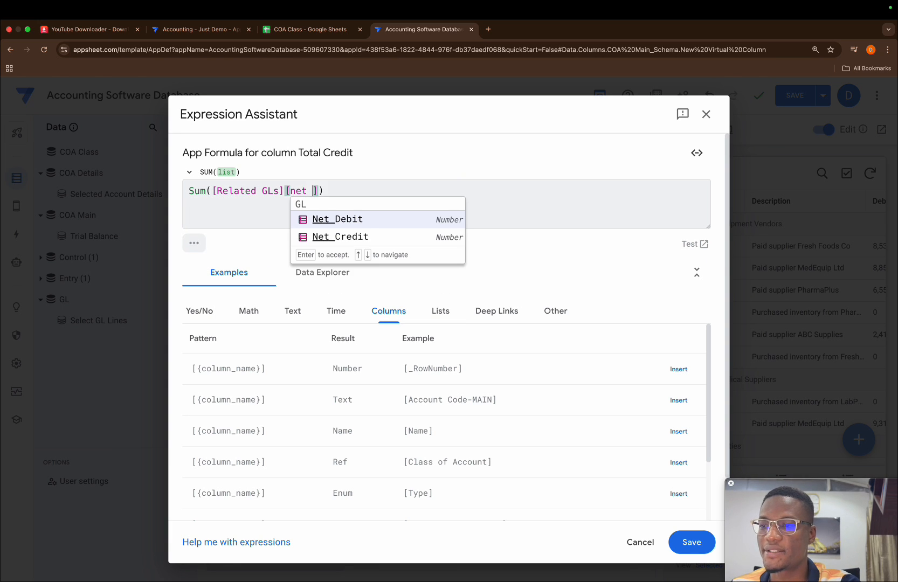
{"action": "type", "text": "c"}
{"action": "key", "text": "Return"}
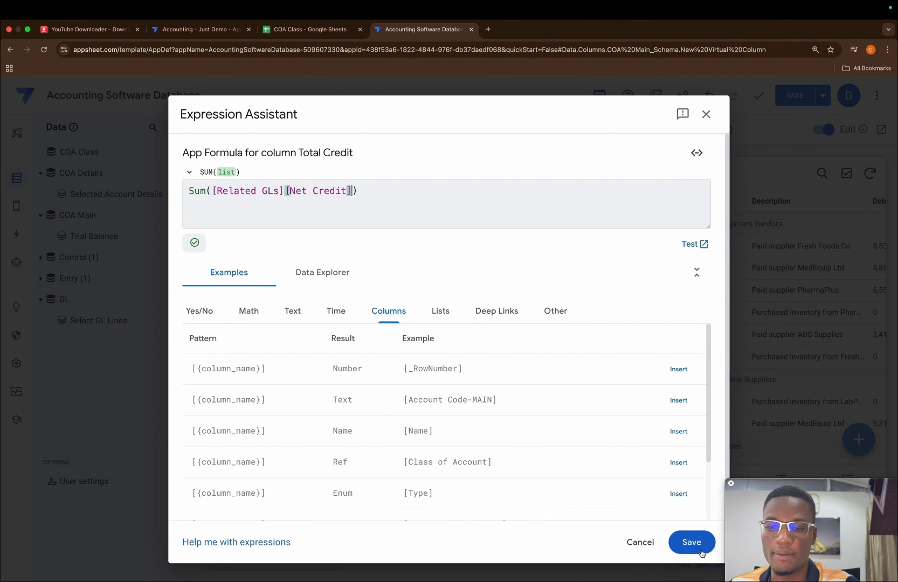
{"action": "left_click", "coordinate": [692, 542]}
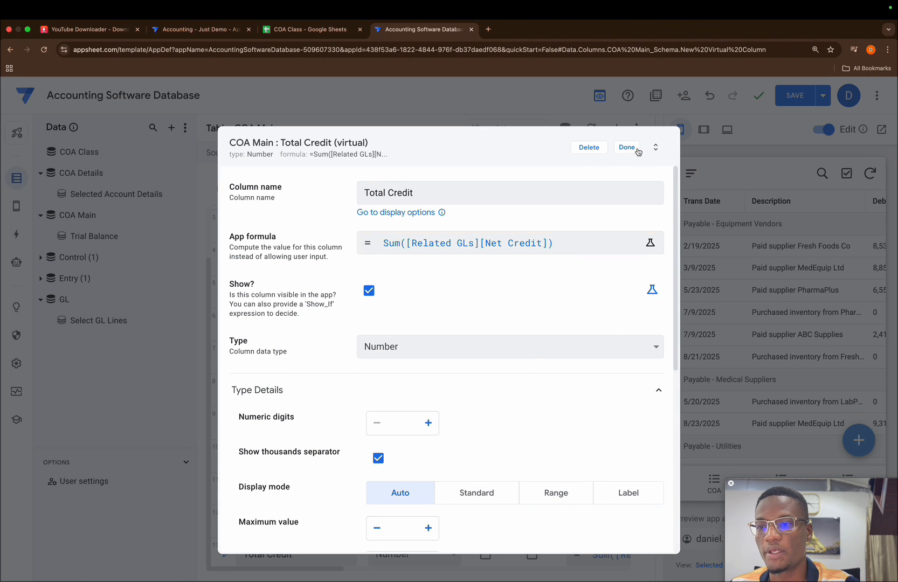
{"action": "left_click", "coordinate": [637, 150]}
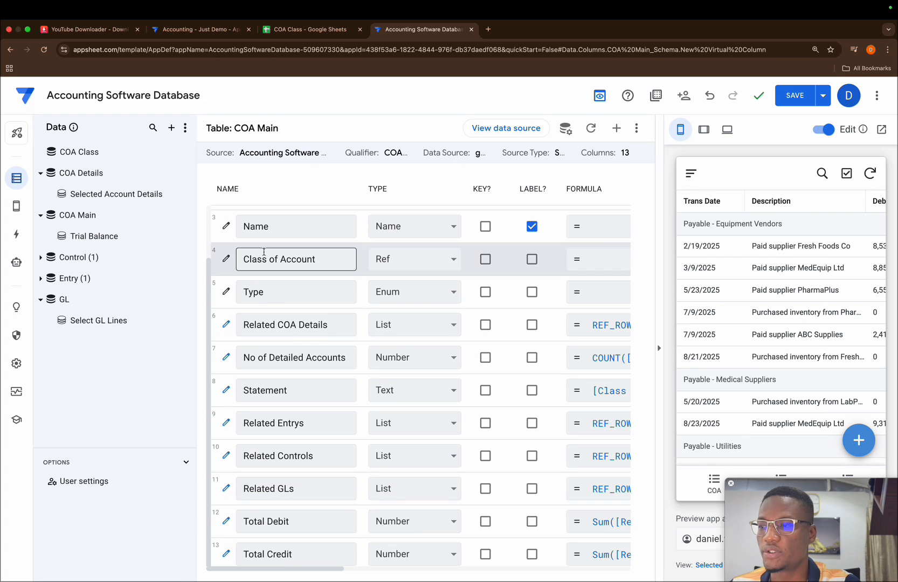
Set the Trial Balance slice's row filter condition to [Total Debit]+[Total Credit]<>0 and save the app.
{"action": "left_click", "coordinate": [82, 234]}
{"action": "left_click", "coordinate": [340, 261]}
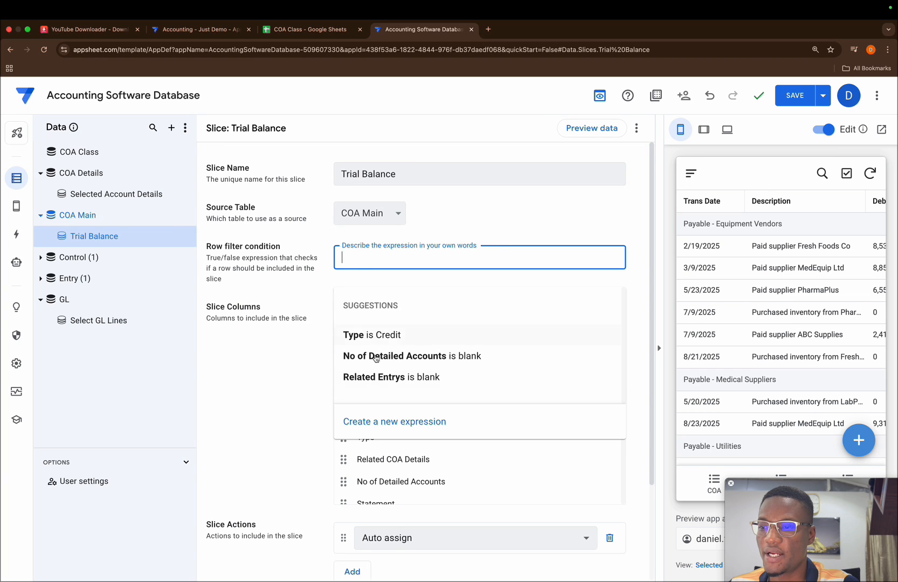
{"action": "left_click", "coordinate": [372, 423]}
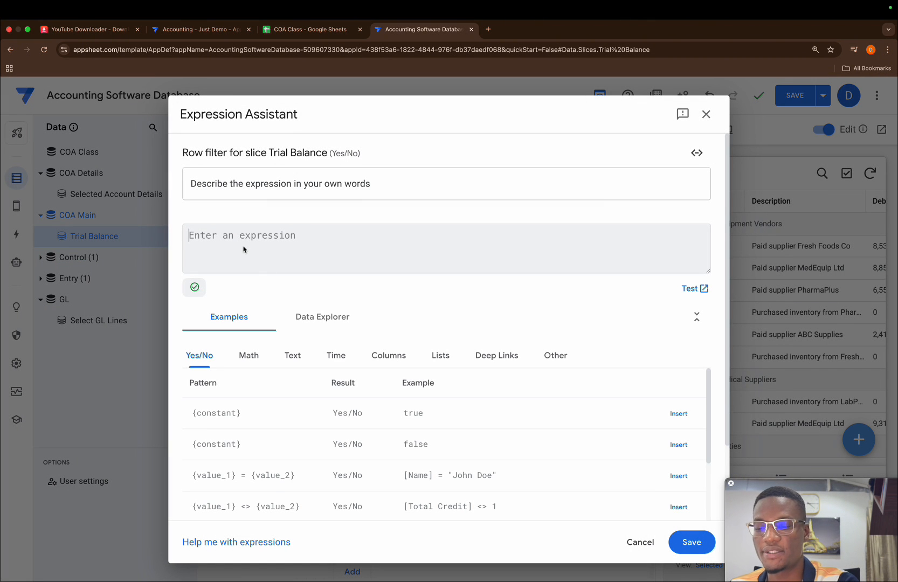
{"action": "type", "text": "[tot"}
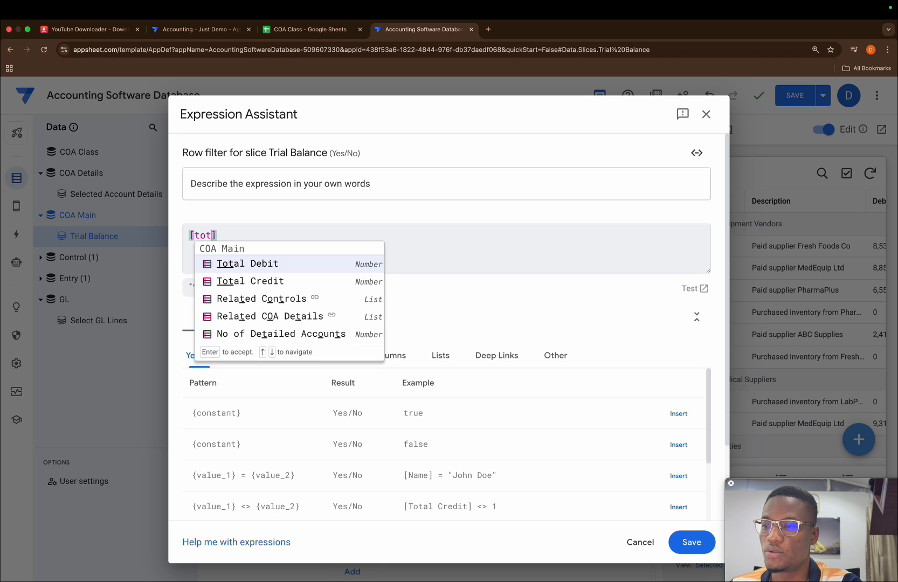
{"action": "key", "text": "Return"}
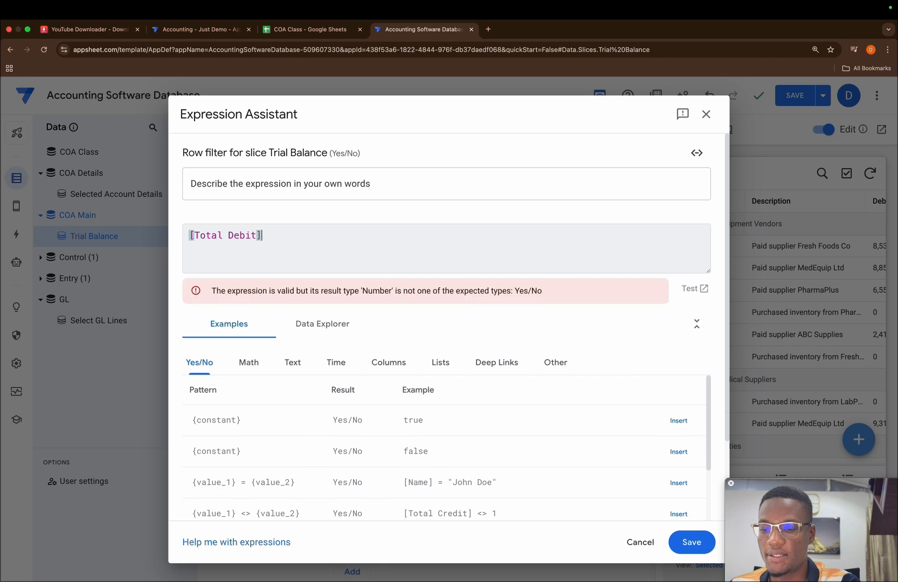
{"action": "type", "text": "+[to"}
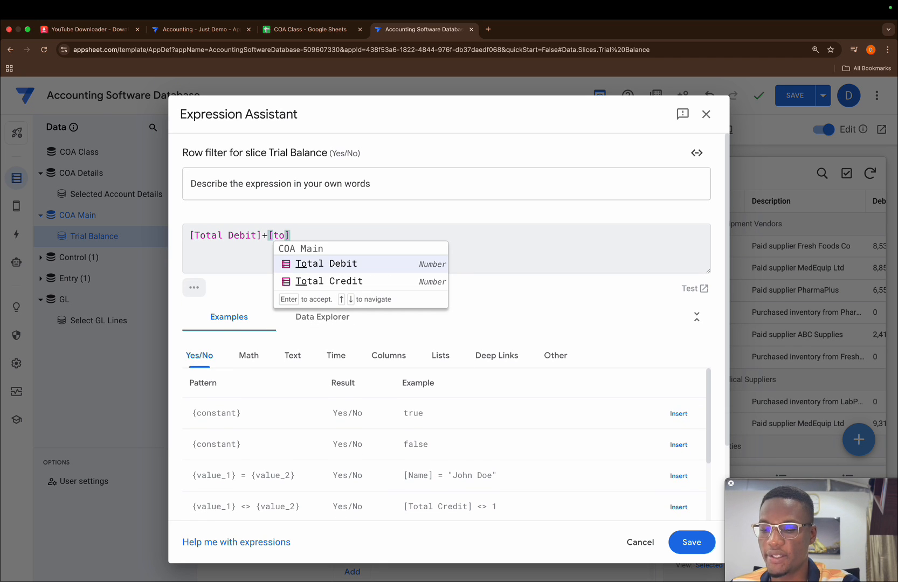
{"action": "key", "text": "Down"}
{"action": "key", "text": "Return"}
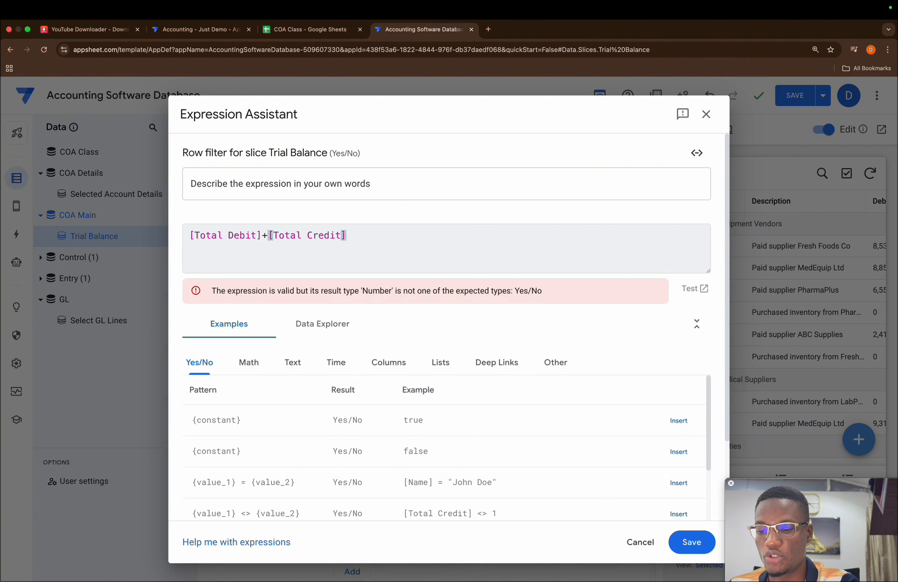
{"action": "type", "text": "<>0"}
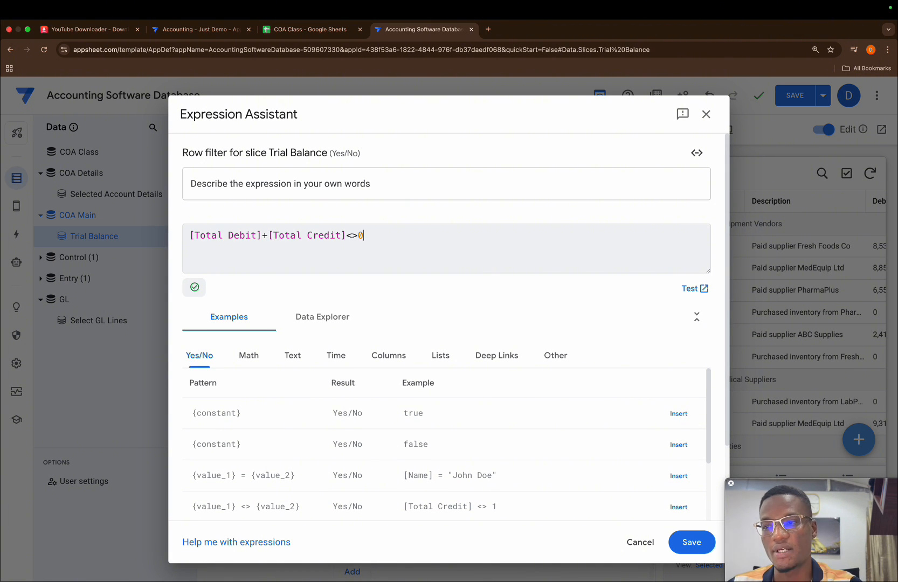
{"action": "left_click", "coordinate": [680, 536]}
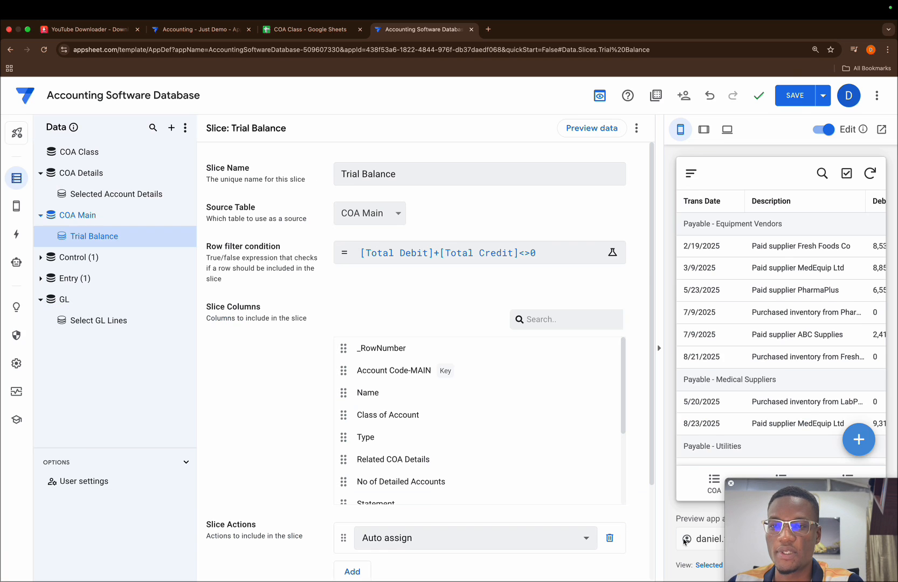
{"action": "left_click", "coordinate": [802, 101]}
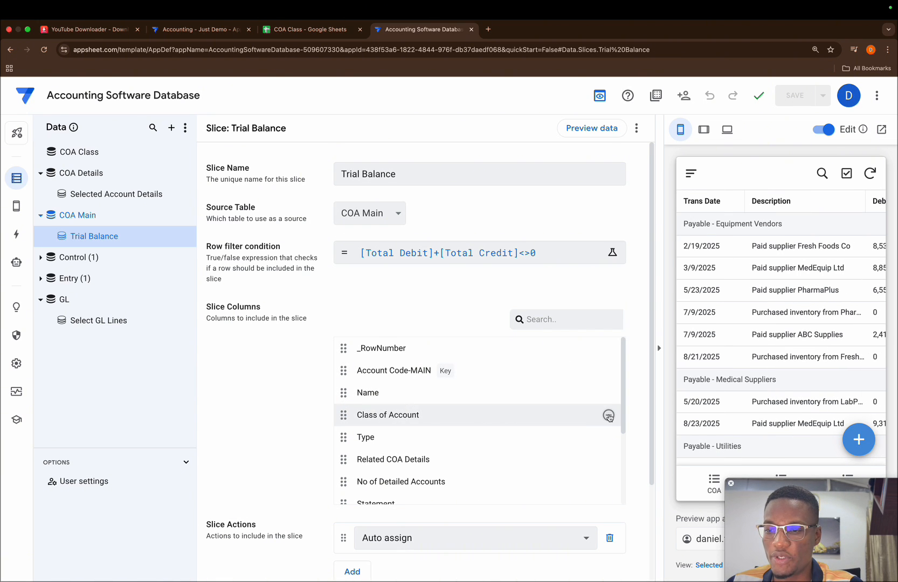
Remove every slice column from Class of Account through Related GLs, keeping _RowNumber, Account Code-MAIN, Name, Total Debit and Total Credit.
{"action": "left_click", "coordinate": [609, 416]}
{"action": "left_click", "coordinate": [609, 416]}
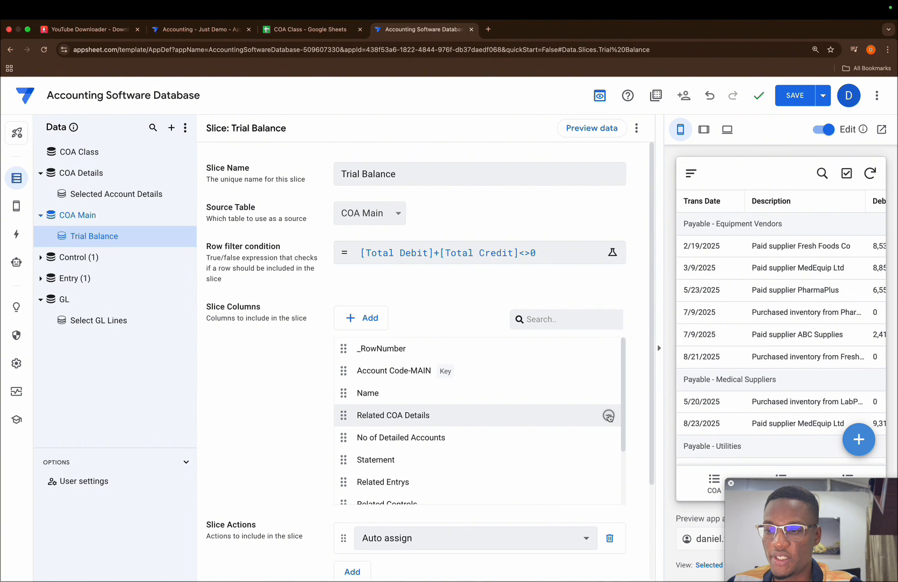
{"action": "left_click", "coordinate": [609, 415]}
{"action": "left_click", "coordinate": [609, 416]}
{"action": "left_click", "coordinate": [608, 416]}
{"action": "left_click", "coordinate": [609, 415]}
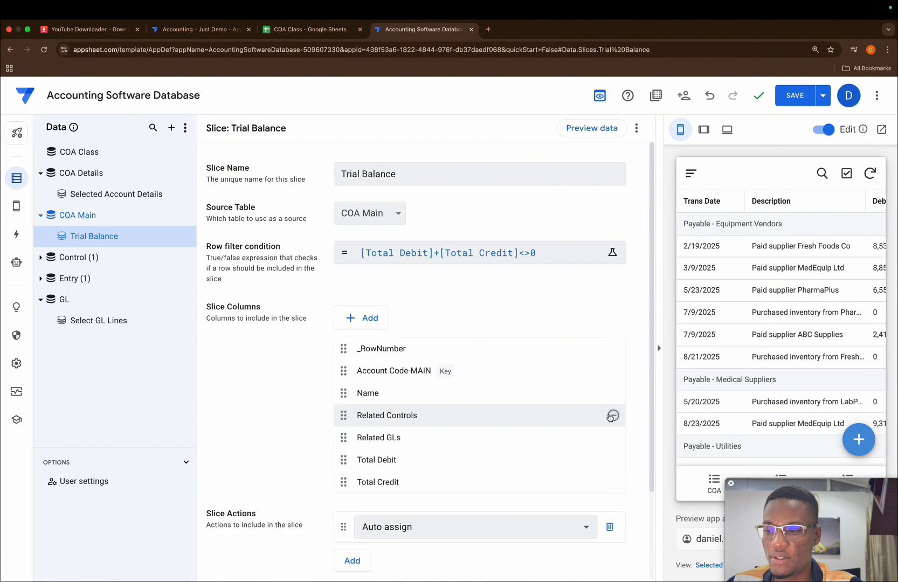
{"action": "left_click", "coordinate": [609, 416]}
{"action": "left_click", "coordinate": [614, 416]}
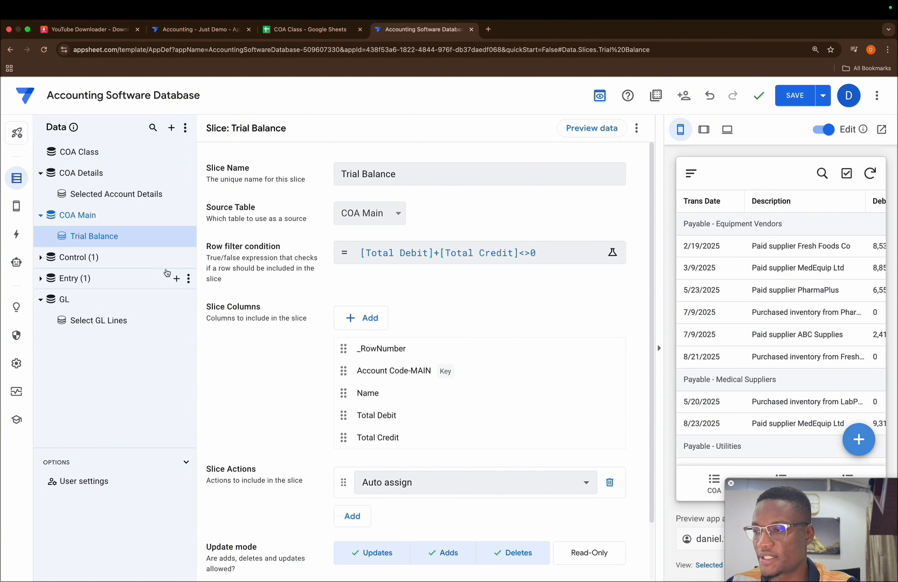
Create a new primary navigation view and name it Trial Balance.
{"action": "mouse_move", "coordinate": [16, 206]}
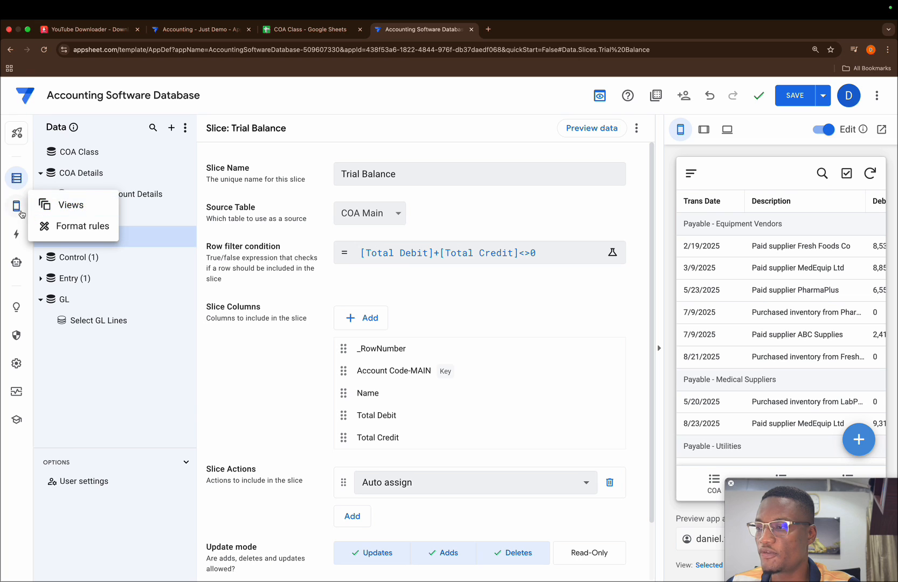
{"action": "left_click", "coordinate": [71, 208]}
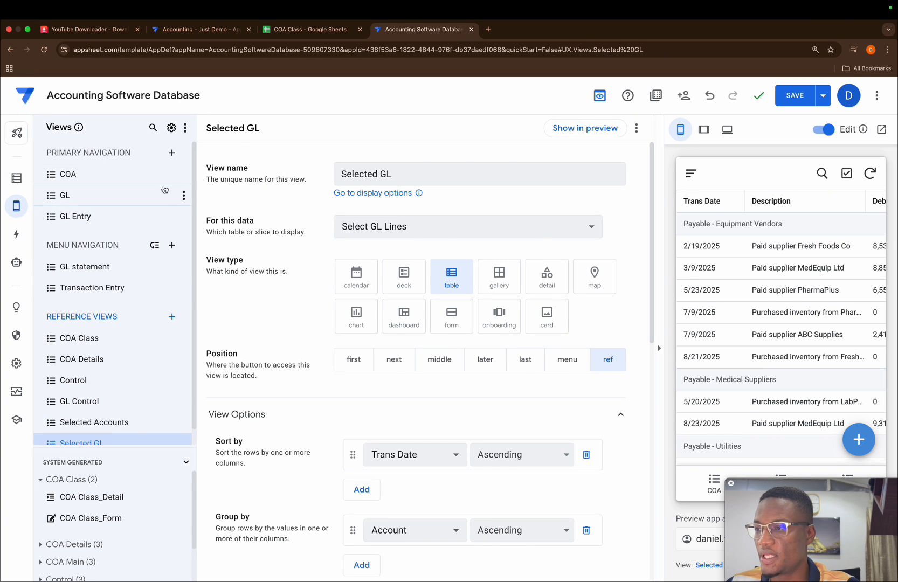
{"action": "left_click", "coordinate": [172, 153]}
{"action": "left_click", "coordinate": [285, 421]}
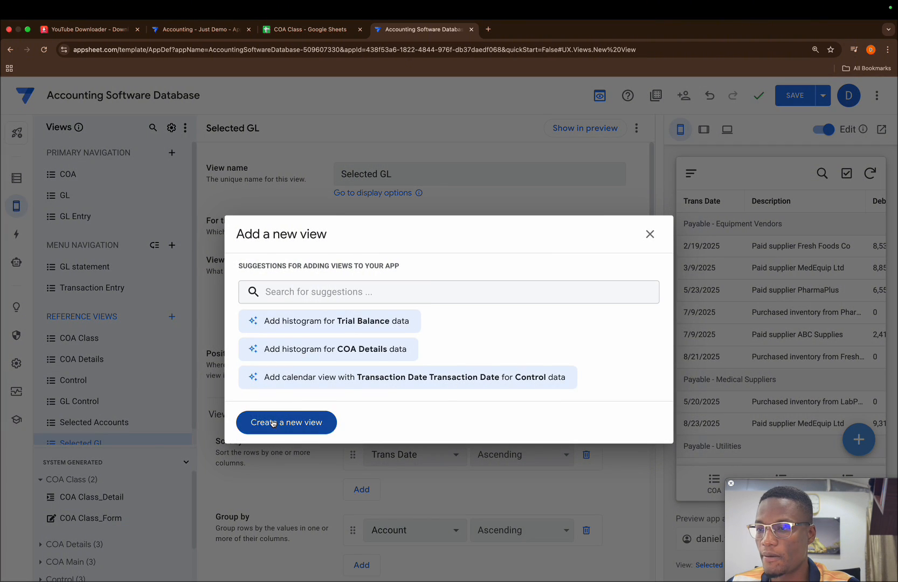
{"action": "key", "text": "BackSpace"}
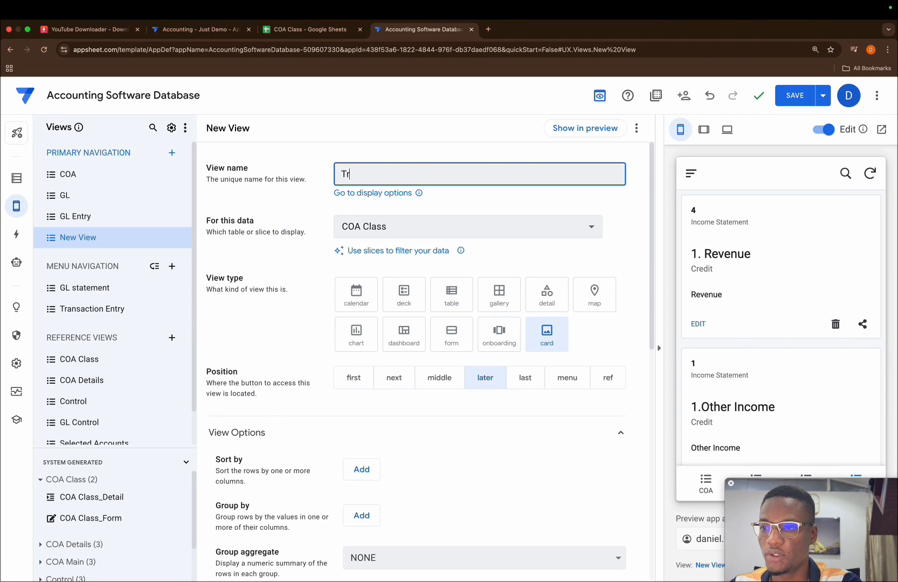
{"action": "type", "text": "Trial Balance"}
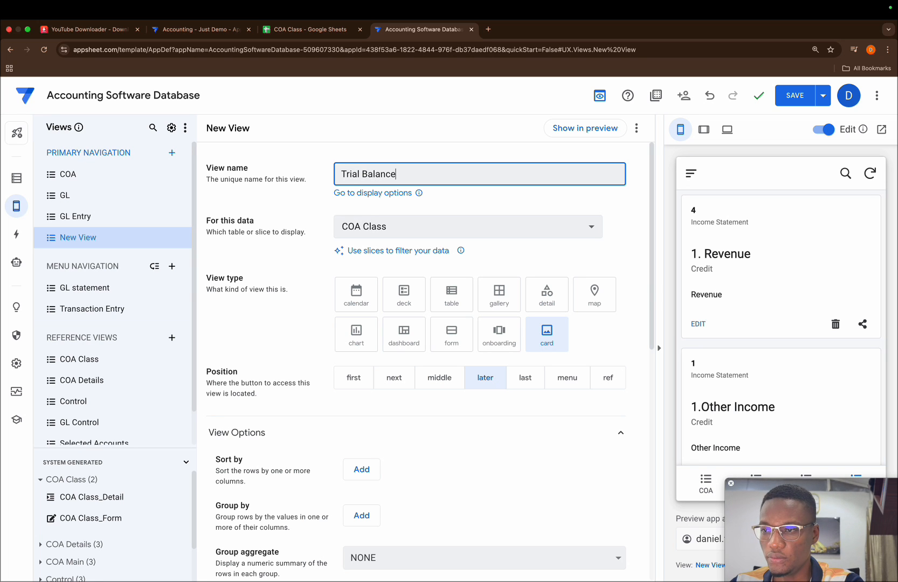
Base the Trial Balance view on the Trial Balance slice and make it a table view.
{"action": "left_click", "coordinate": [386, 227]}
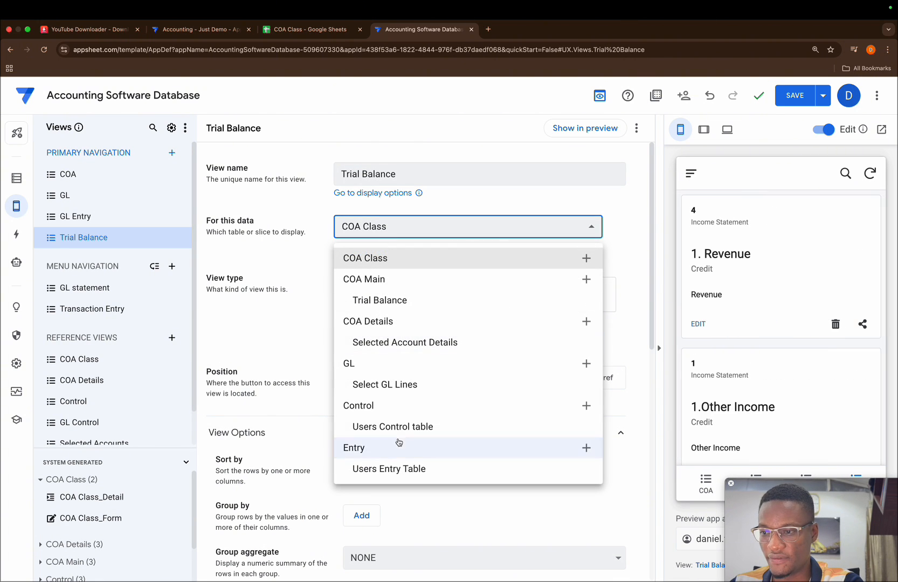
{"action": "left_click", "coordinate": [380, 299]}
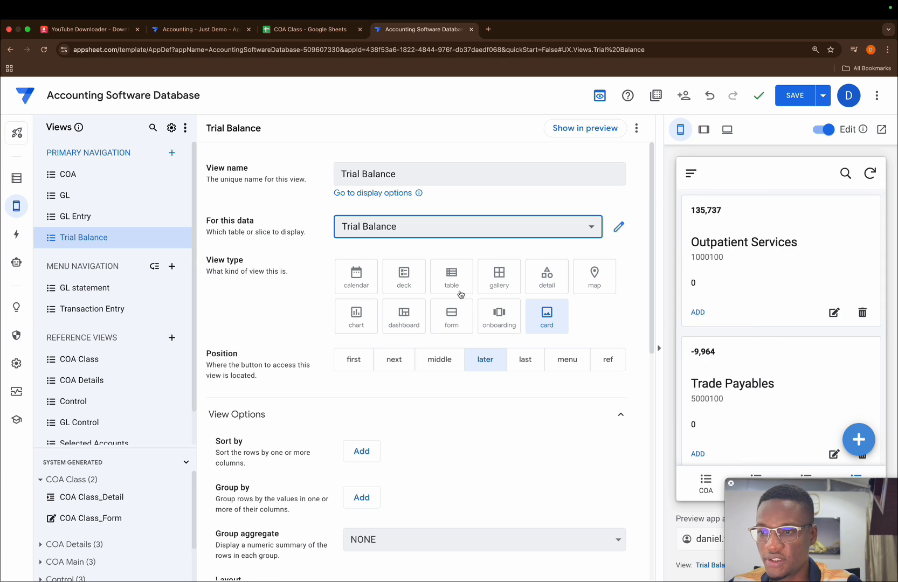
{"action": "left_click", "coordinate": [446, 279]}
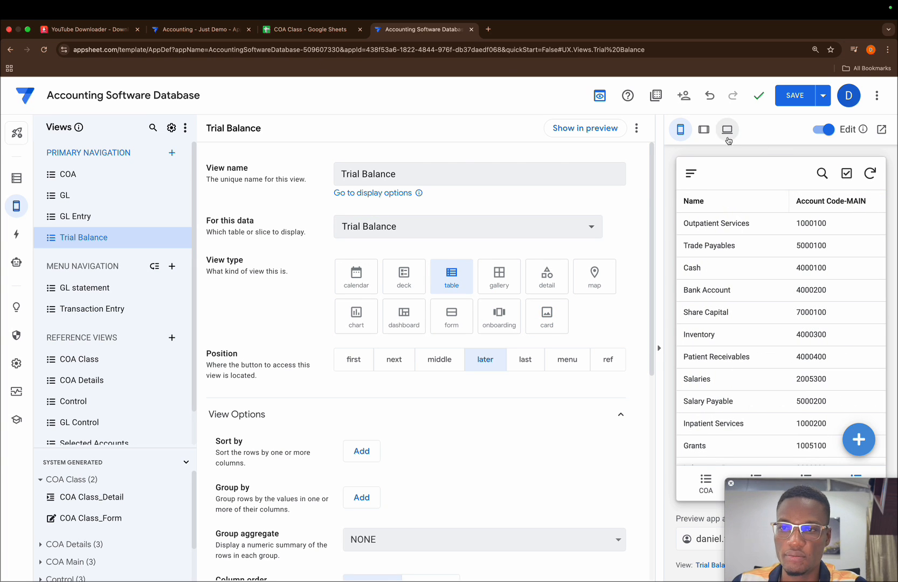
Preview the Trial Balance view at tablet size and review its accounts with their debit and credit totals.
{"action": "left_click", "coordinate": [709, 132]}
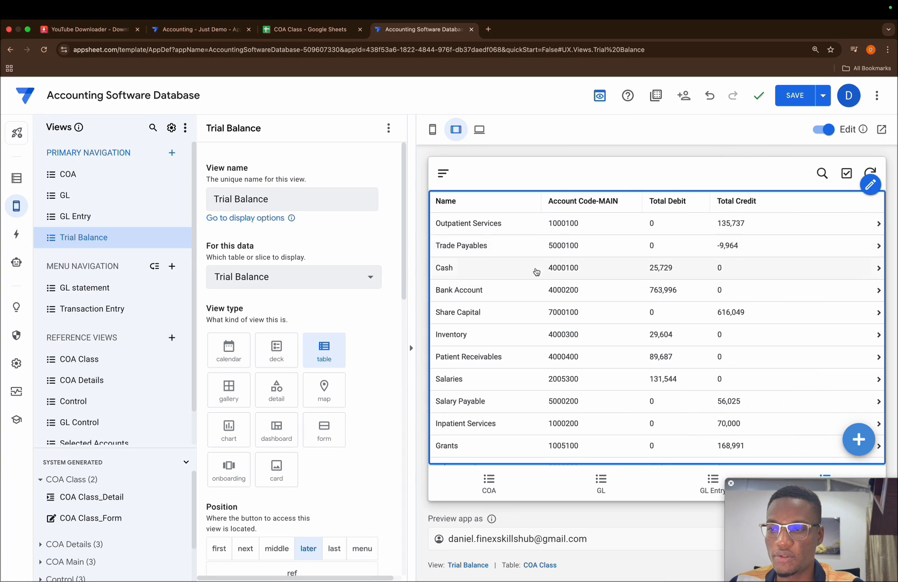
{"action": "scroll", "coordinate": [542, 326], "scroll_direction": "down", "scroll_amount": 3}
{"action": "scroll", "coordinate": [543, 334], "scroll_direction": "up", "scroll_amount": 3}
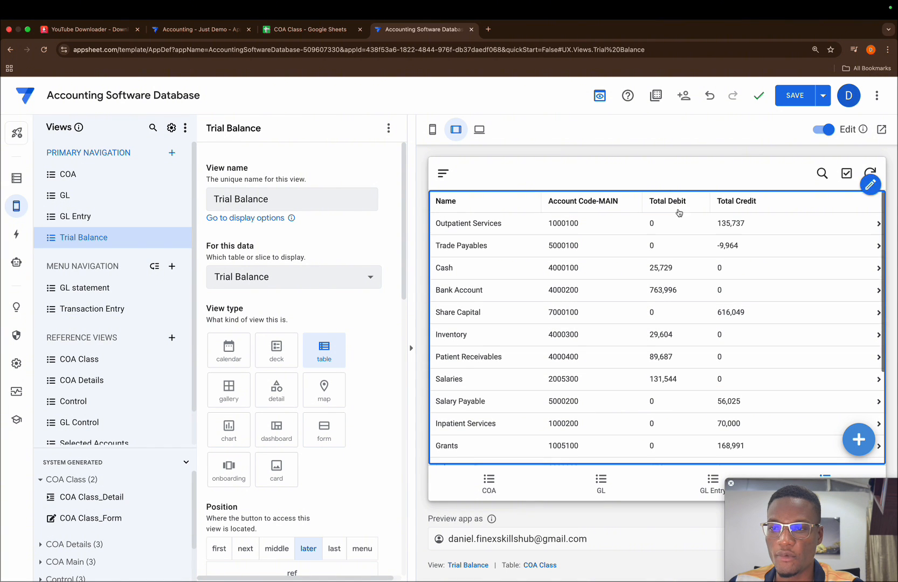
{"action": "scroll", "coordinate": [662, 370], "scroll_direction": "down", "scroll_amount": 3}
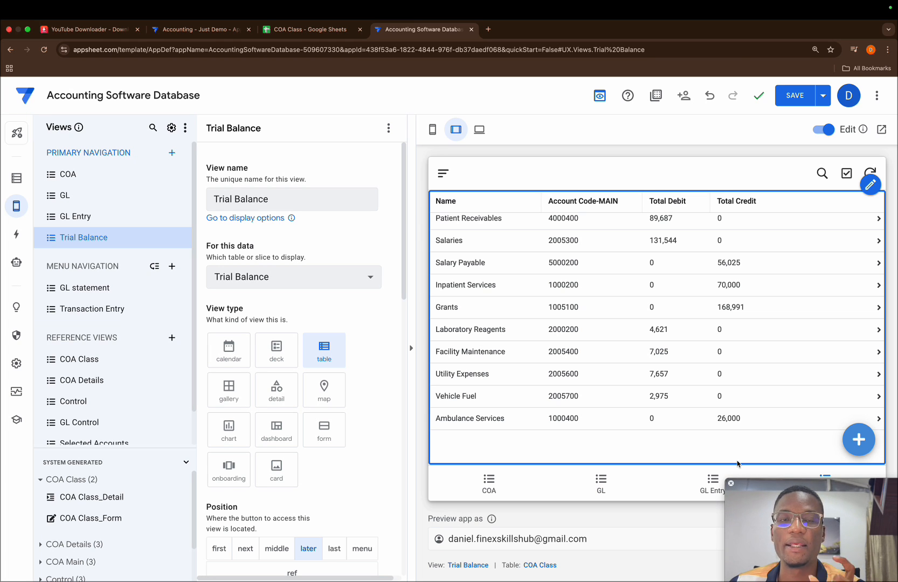
Switch to the COA Class spreadsheet in Google Sheets and select the Total account's row at the end of the COA Main sheet.
{"action": "left_click", "coordinate": [311, 29]}
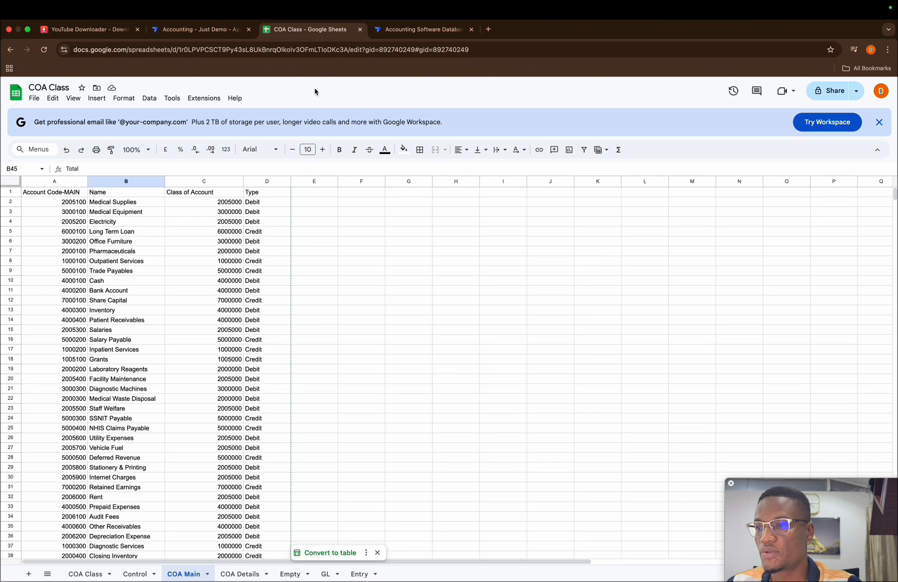
{"action": "scroll", "coordinate": [179, 519], "scroll_direction": "down", "scroll_amount": 15}
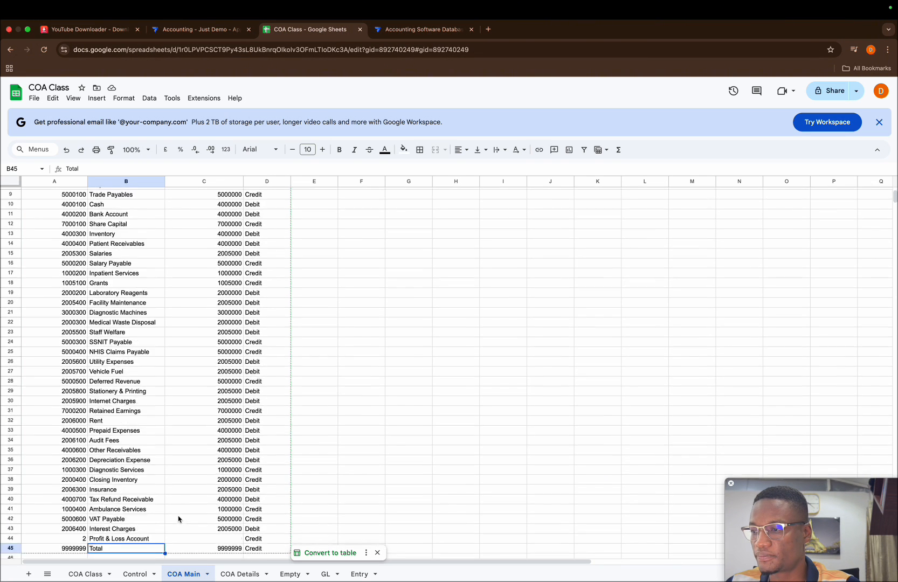
{"action": "scroll", "coordinate": [178, 519], "scroll_direction": "up", "scroll_amount": 5}
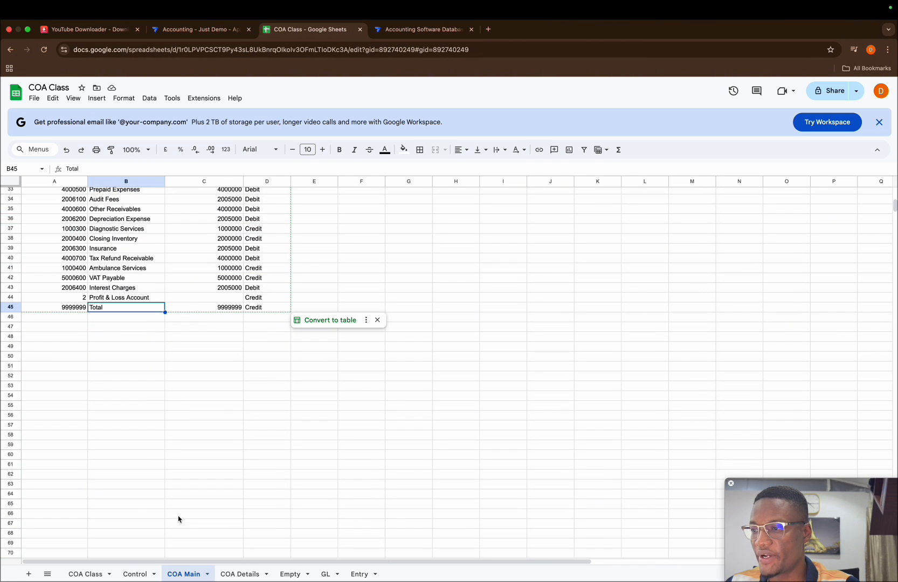
{"action": "left_click", "coordinate": [11, 307]}
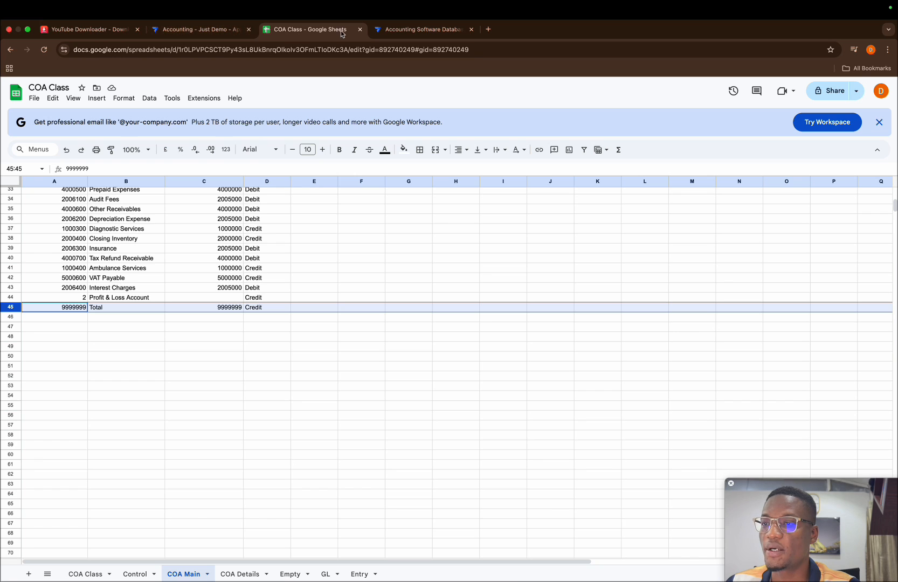
Switch back to the AppSheet editor and show the COA Main table's columns without the app preview.
{"action": "left_click", "coordinate": [388, 30]}
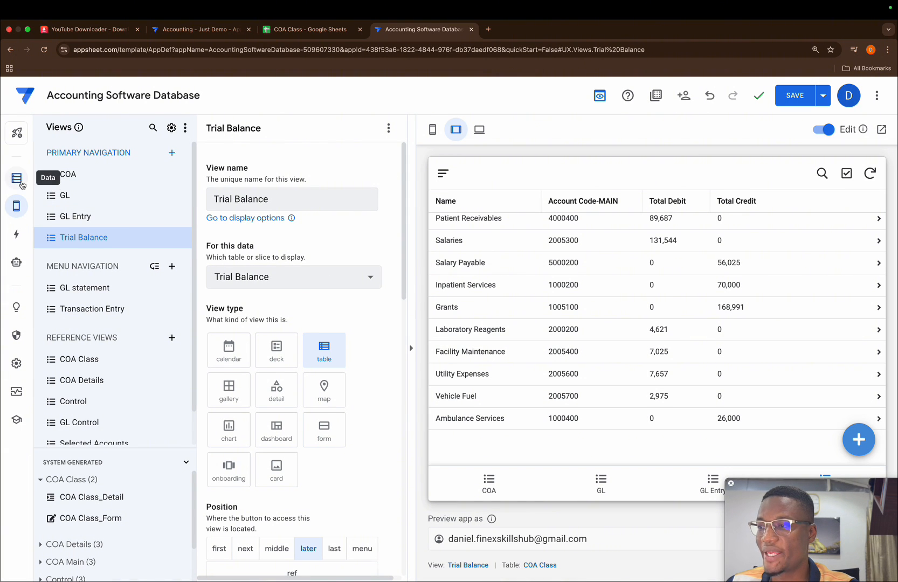
{"action": "left_click", "coordinate": [16, 177]}
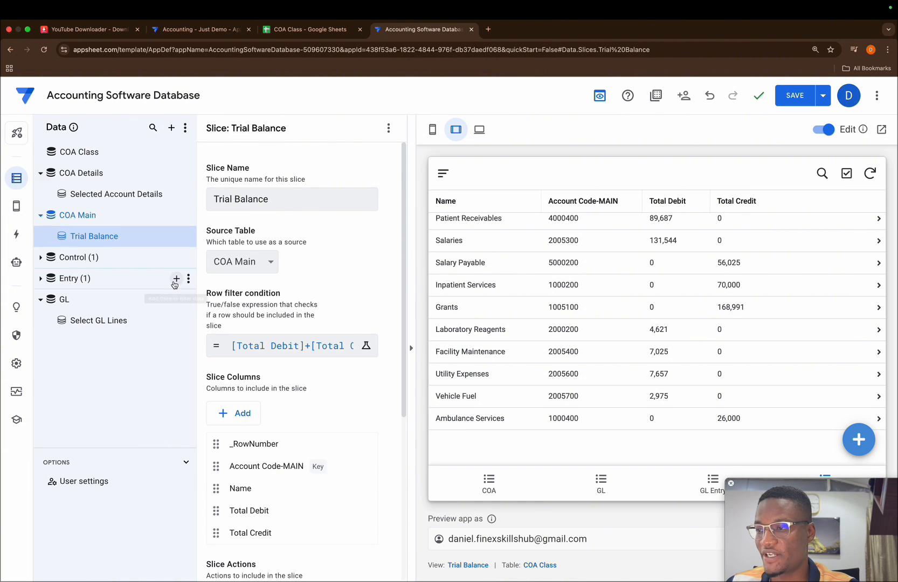
{"action": "left_click", "coordinate": [88, 215]}
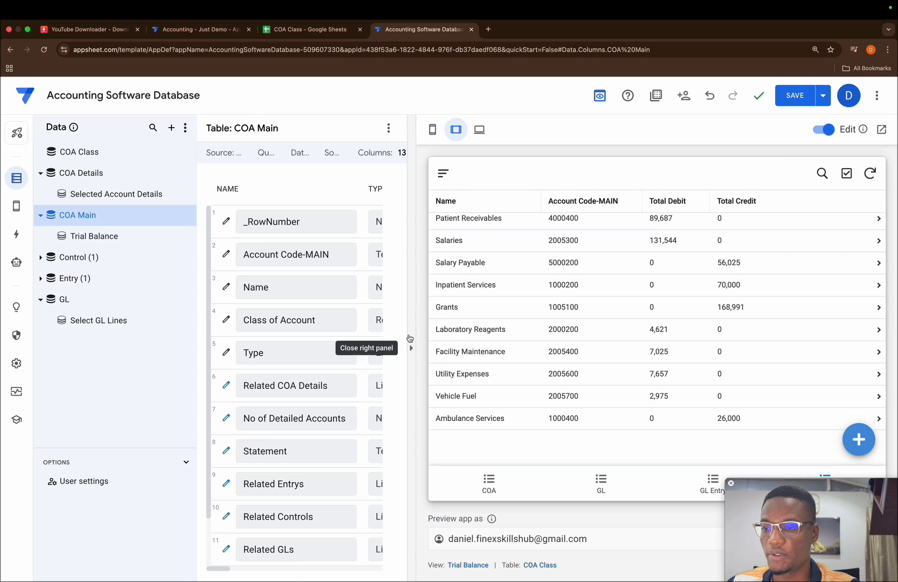
{"action": "left_click", "coordinate": [411, 353]}
{"action": "scroll", "coordinate": [410, 398], "scroll_direction": "down", "scroll_amount": 2}
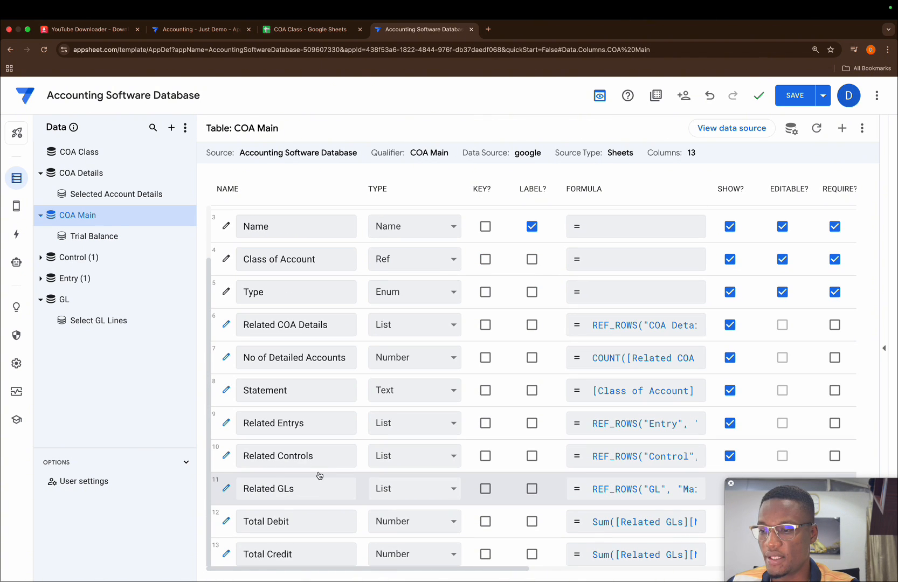
Begin an IF in the Total Debit column's formula, ahead of the existing Sum, with the condition [Name]="Total".
{"action": "left_click", "coordinate": [615, 522]}
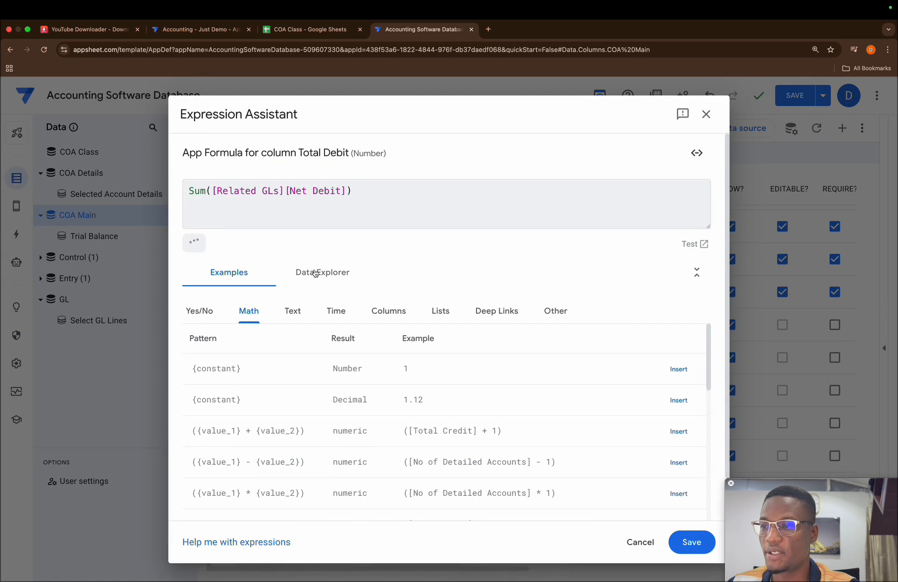
{"action": "type", "text": "if"}
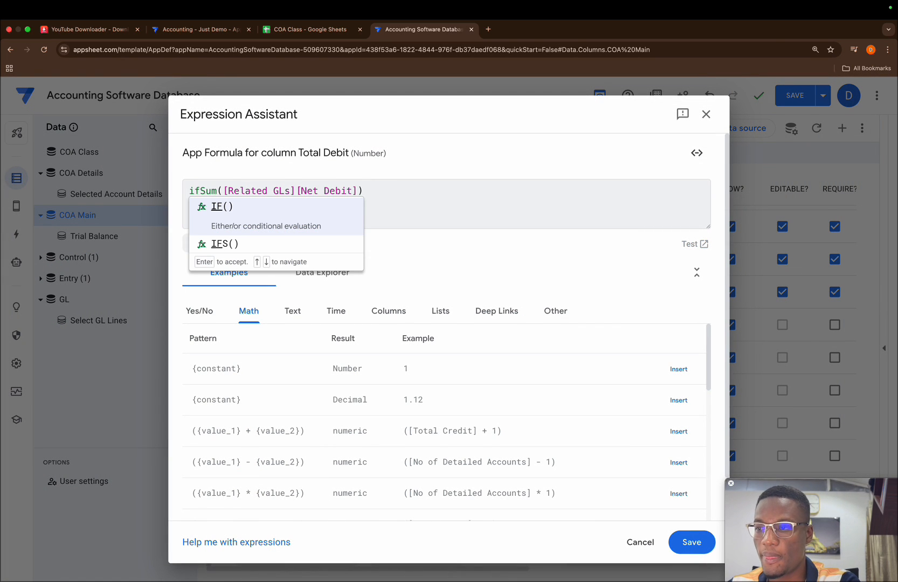
{"action": "type", "text": "("}
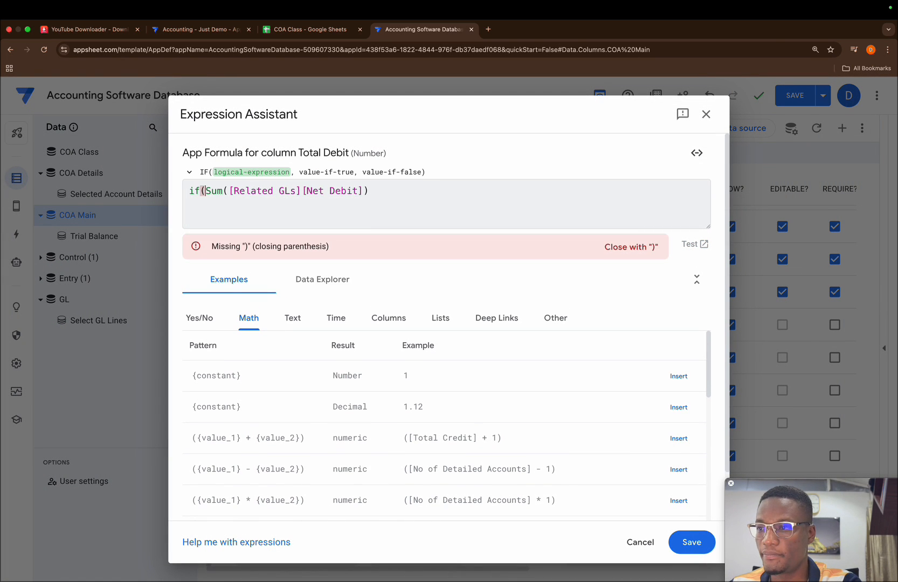
{"action": "type", "text": "na"}
{"action": "key", "text": "BackSpace"}
{"action": "key", "text": "BackSpace"}
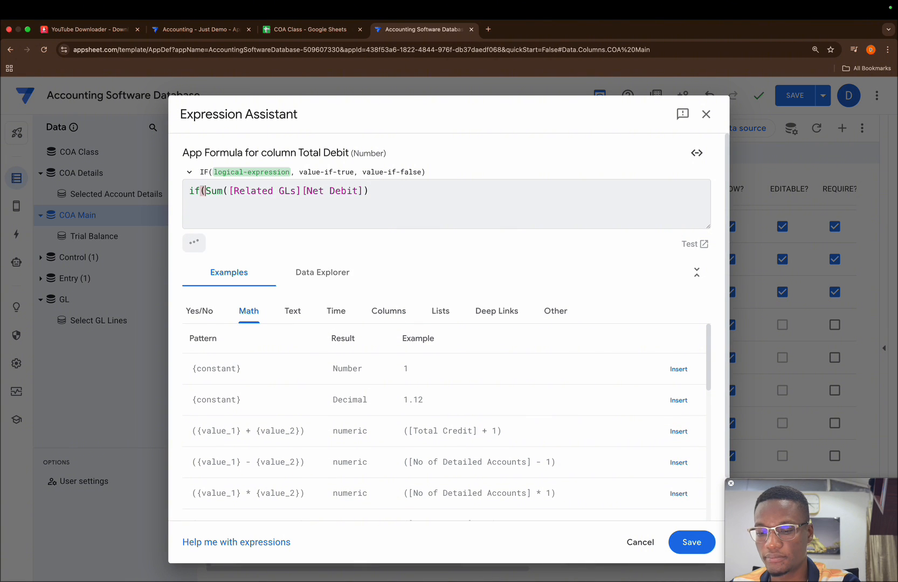
{"action": "type", "text": "N"}
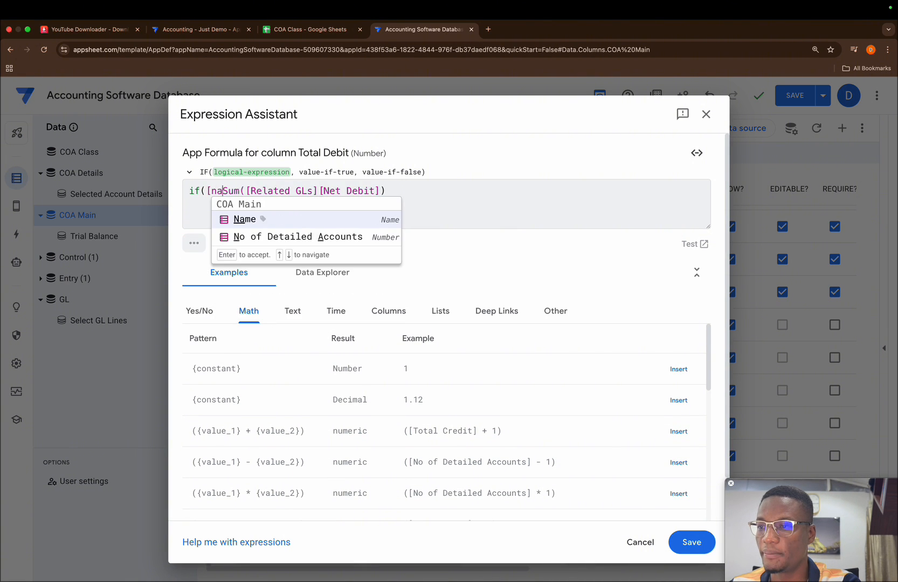
{"action": "key", "text": "Return"}
{"action": "type", "text": "=\""}
{"action": "type", "text": "To"}
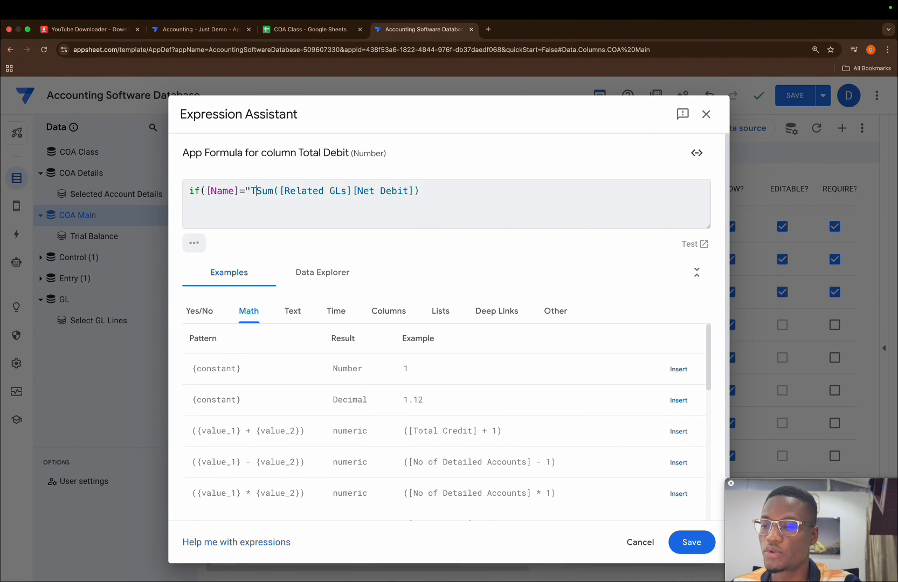
{"action": "type", "text": "tal"}
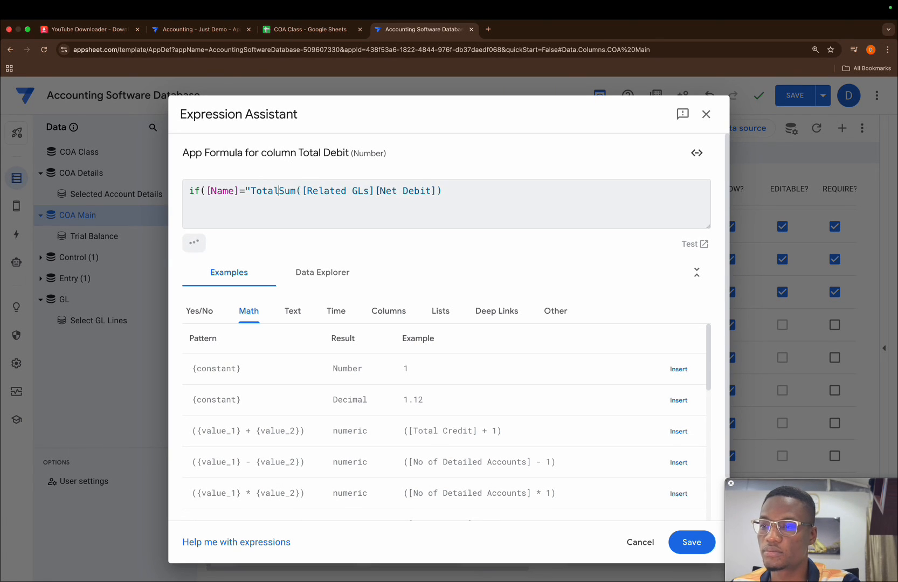
{"action": "type", "text": "\","}
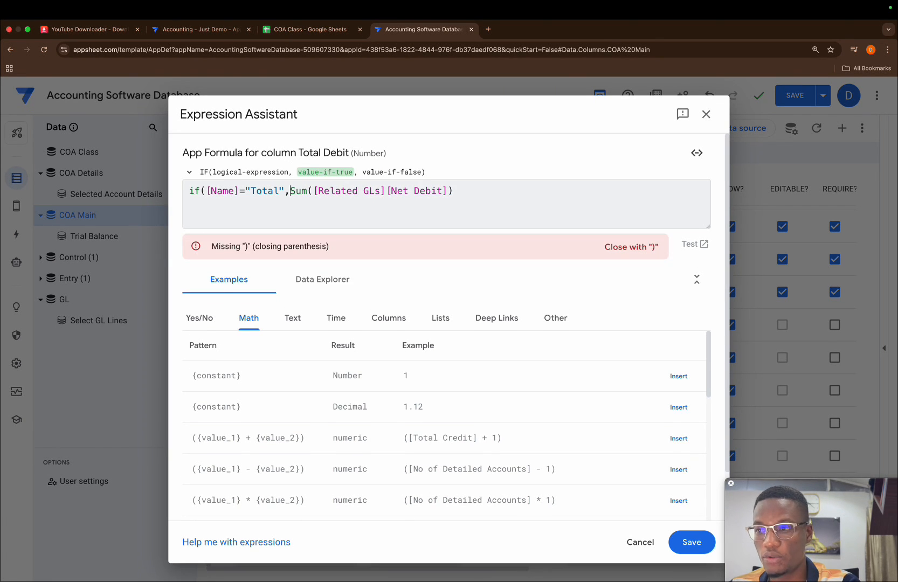
{"action": "type", "text": "Sum("}
Complete and save the Total Debit formula as if([Name]="Total",Sum(GL[net debit]),Sum([Related GLs][Net Debit])).
{"action": "key", "text": "Escape"}
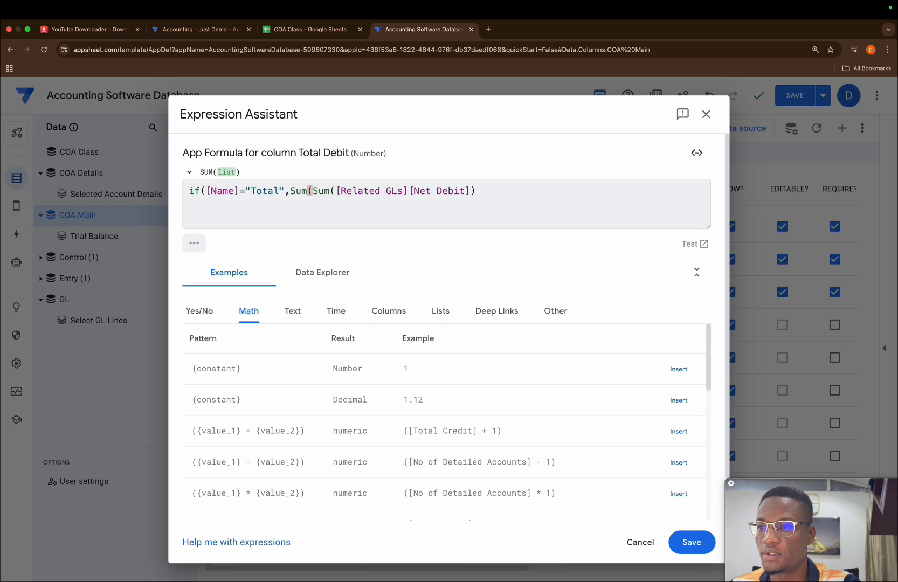
{"action": "type", "text": "GL[ne"}
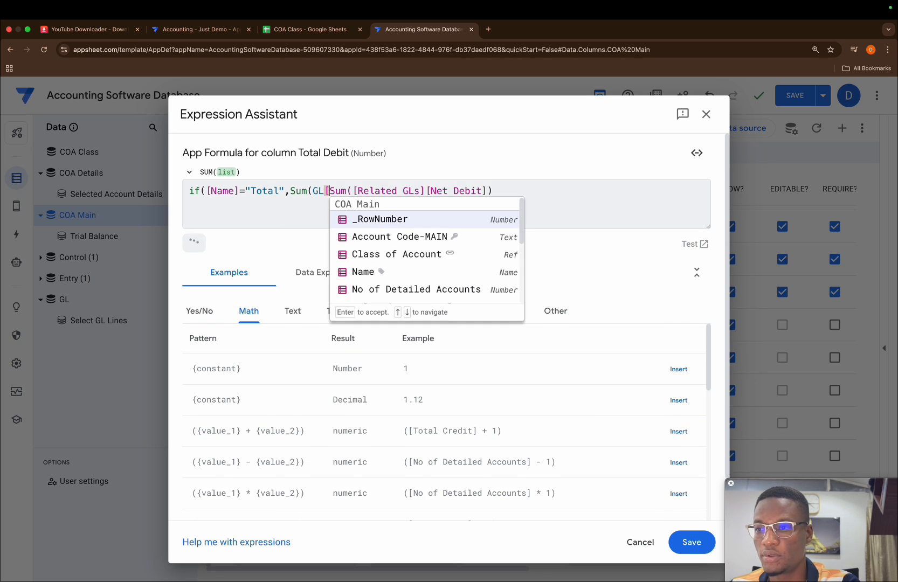
{"action": "type", "text": "t debit"}
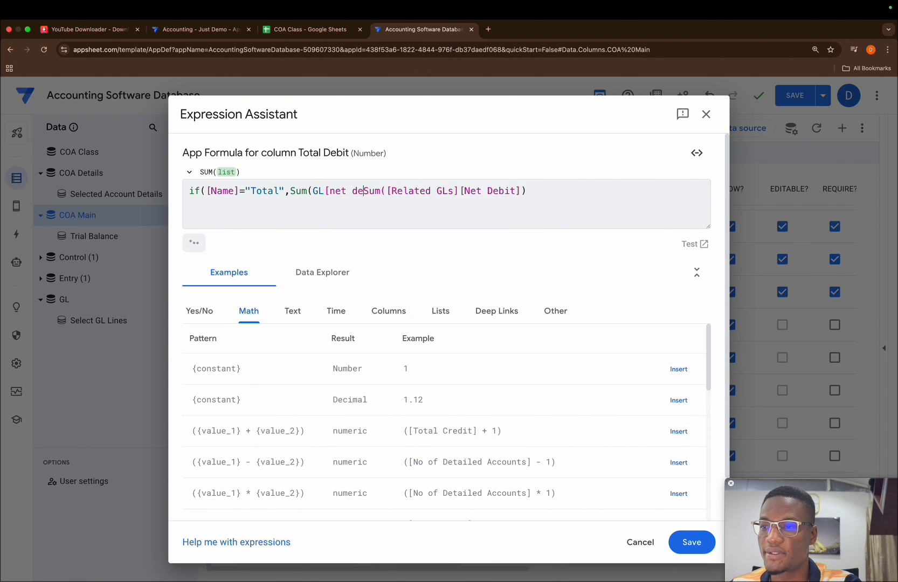
{"action": "type", "text": "],"}
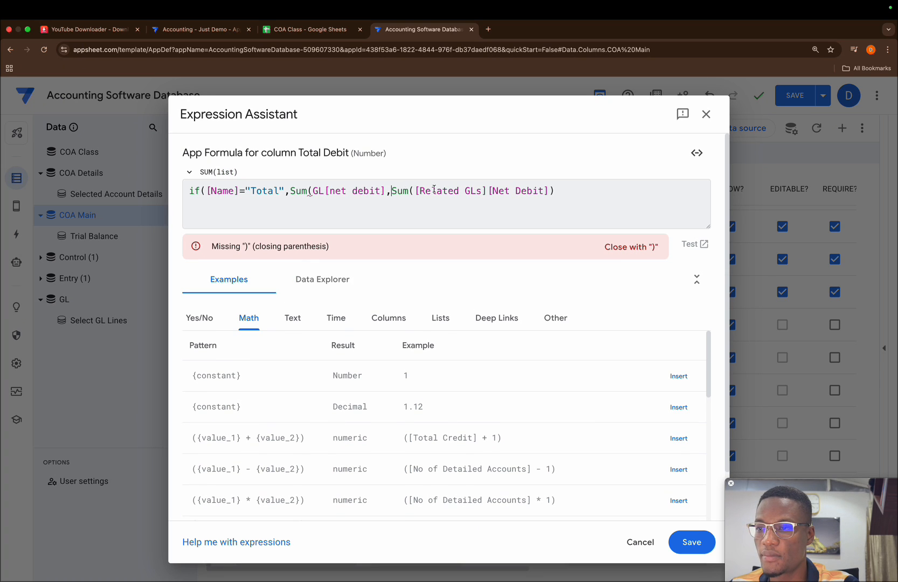
{"action": "left_click", "coordinate": [383, 193]}
{"action": "type", "text": ")"}
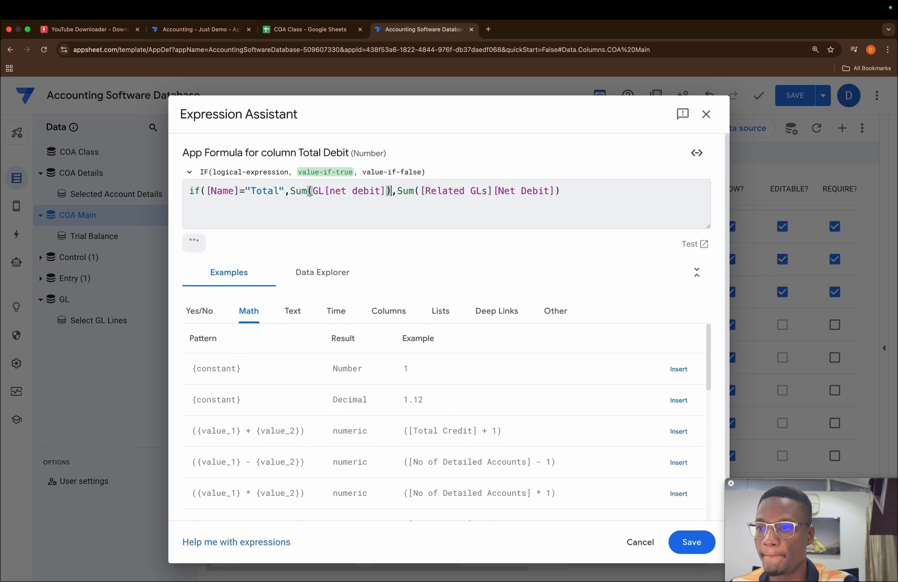
{"action": "left_click", "coordinate": [563, 211]}
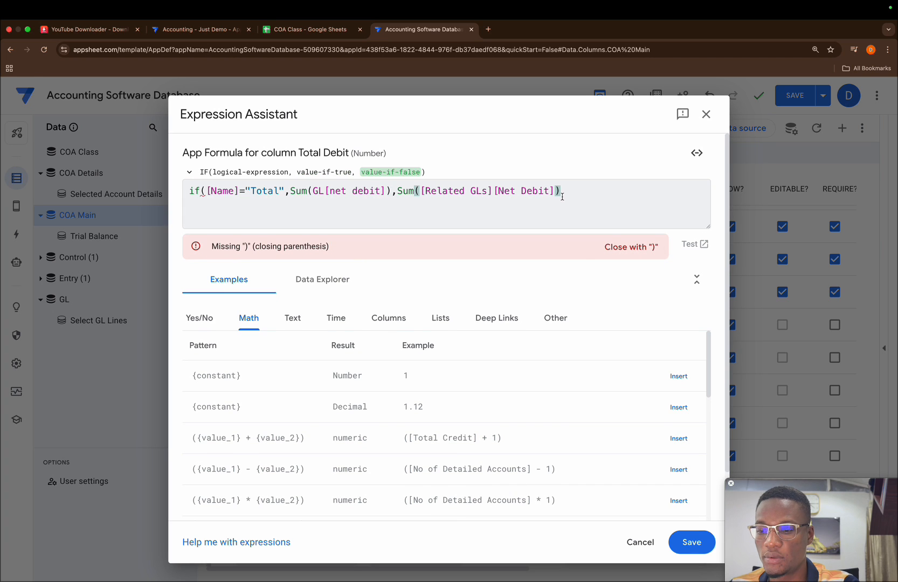
{"action": "type", "text": ")"}
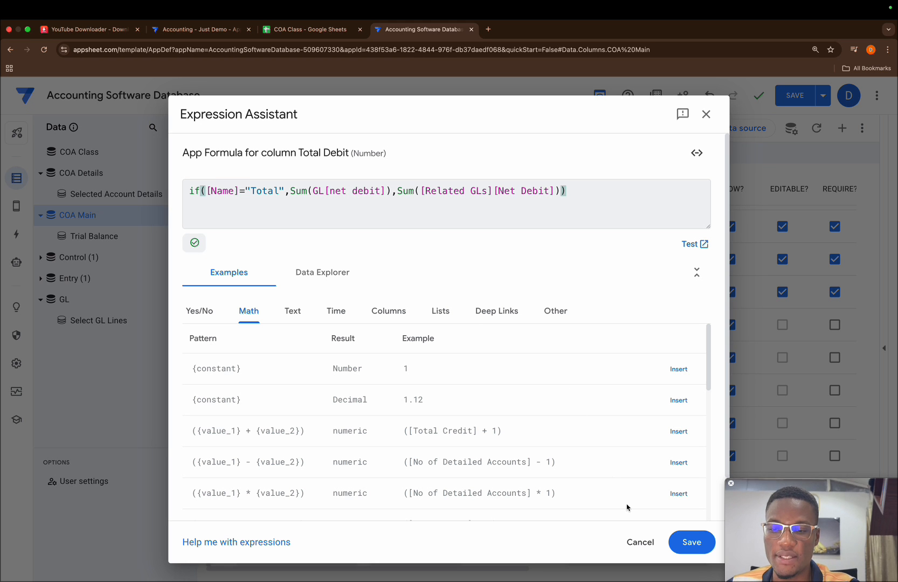
{"action": "left_click", "coordinate": [687, 542]}
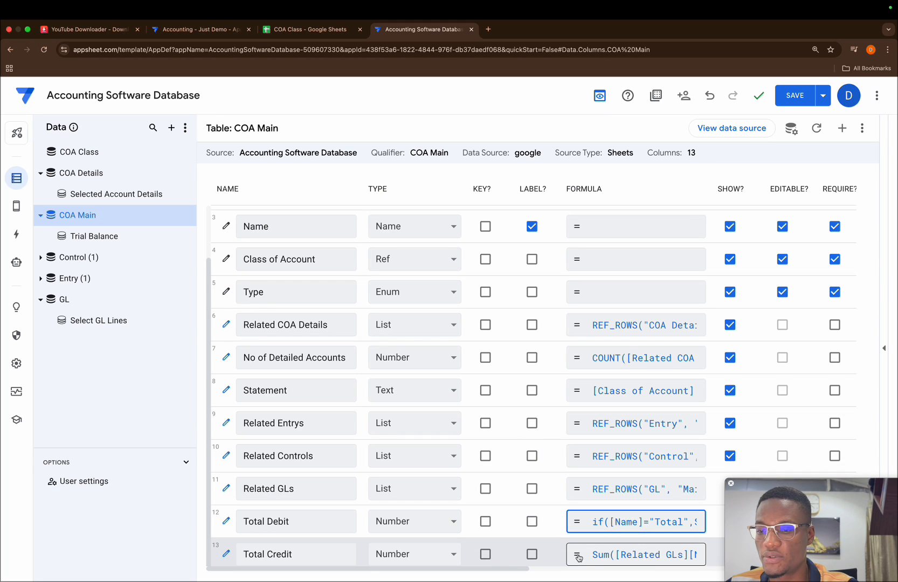
Begin an IF in the Total Credit column's formula, ahead of the existing Sum, with the condition [Name]="Total".
{"action": "left_click", "coordinate": [652, 557]}
{"action": "type", "text": "if("}
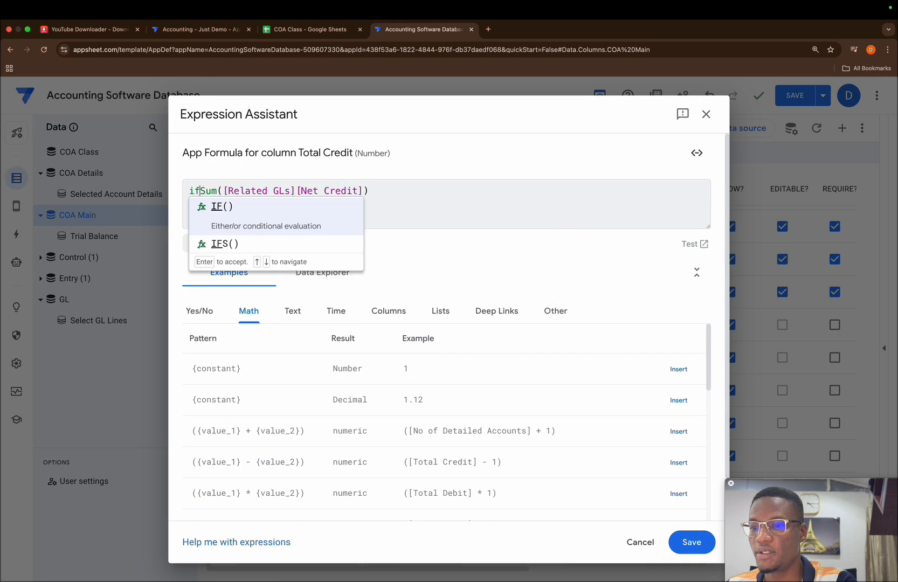
{"action": "type", "text": "[Name]="}
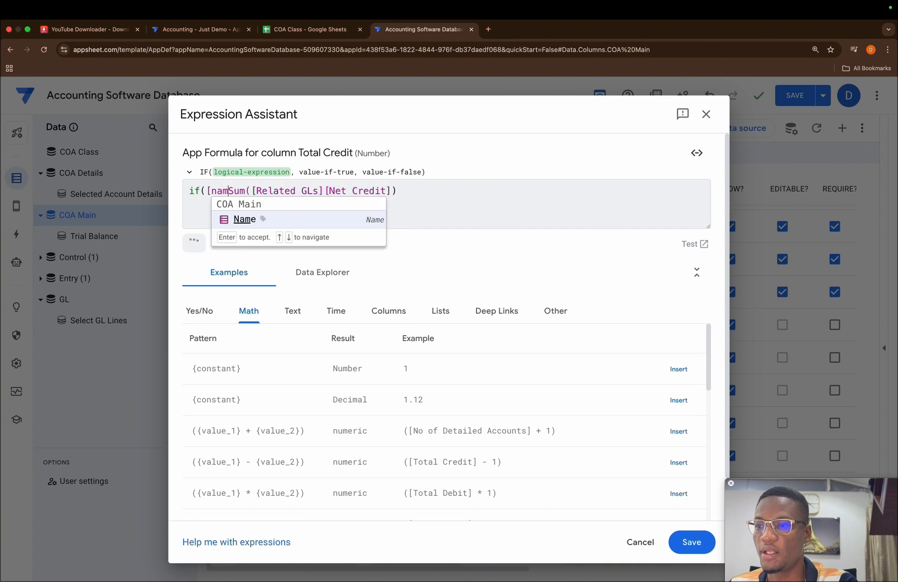
{"action": "type", "text": "\"Total"}
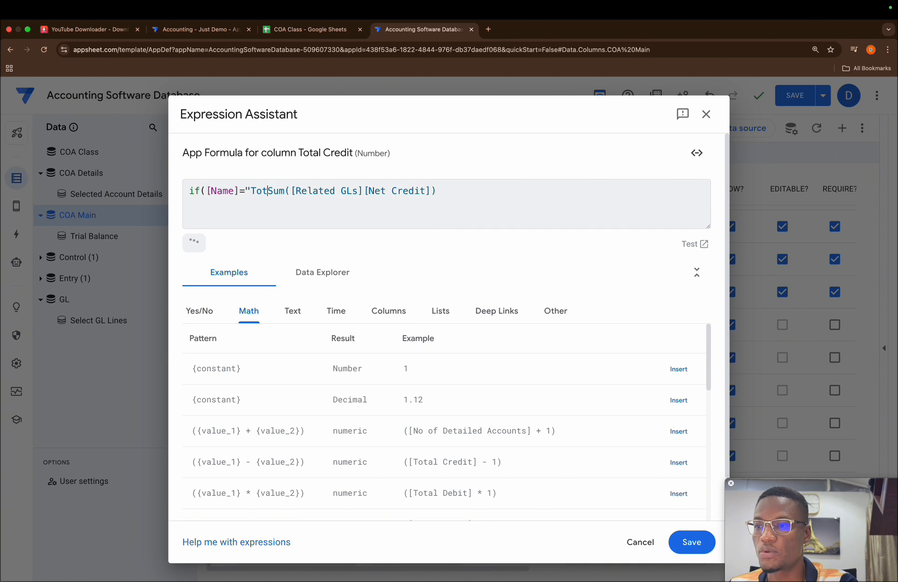
{"action": "type", "text": "\","}
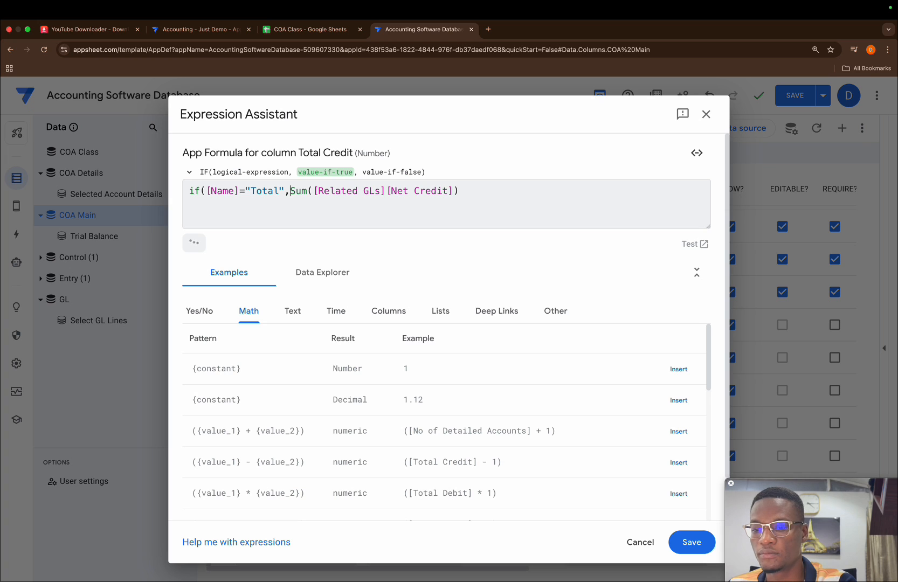
{"action": "type", "text": "Sum)"}
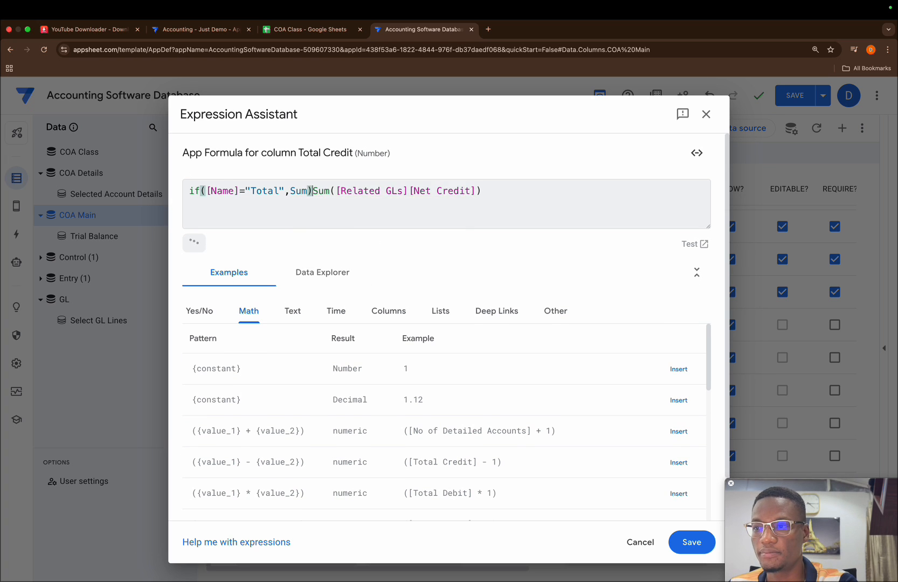
Add a Sum of net credit as the Total Credit formula's value when the condition is true.
{"action": "key", "text": "BackSpace"}
{"action": "type", "text": "([n"}
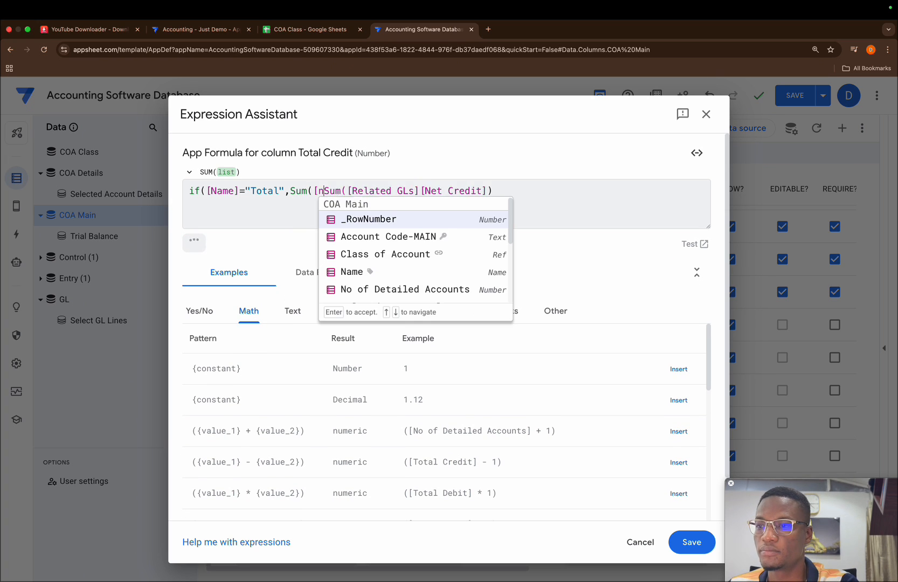
{"action": "type", "text": "et credi"}
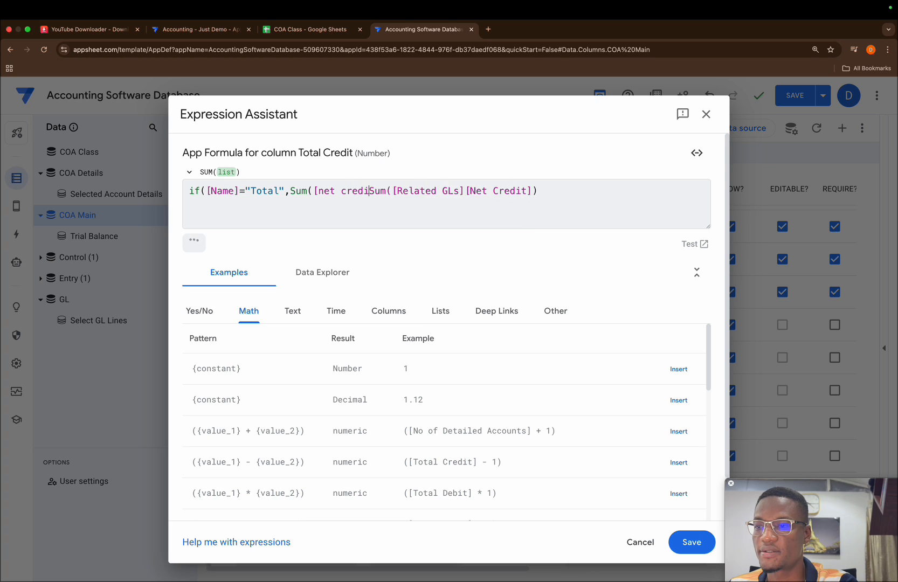
{"action": "type", "text": "t),"}
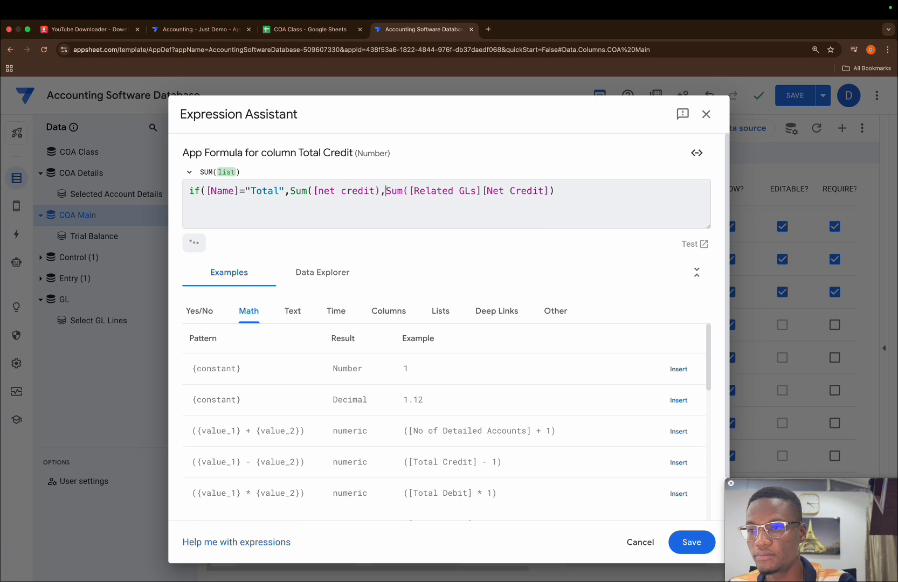
Correct the Total Credit formula's brackets and add the GL table reference, giving if([Name]="Total",Sum(GL[net credit]),Sum([Related GLs][Net Credit])).
{"action": "left_click", "coordinate": [566, 194]}
{"action": "type", "text": ")"}
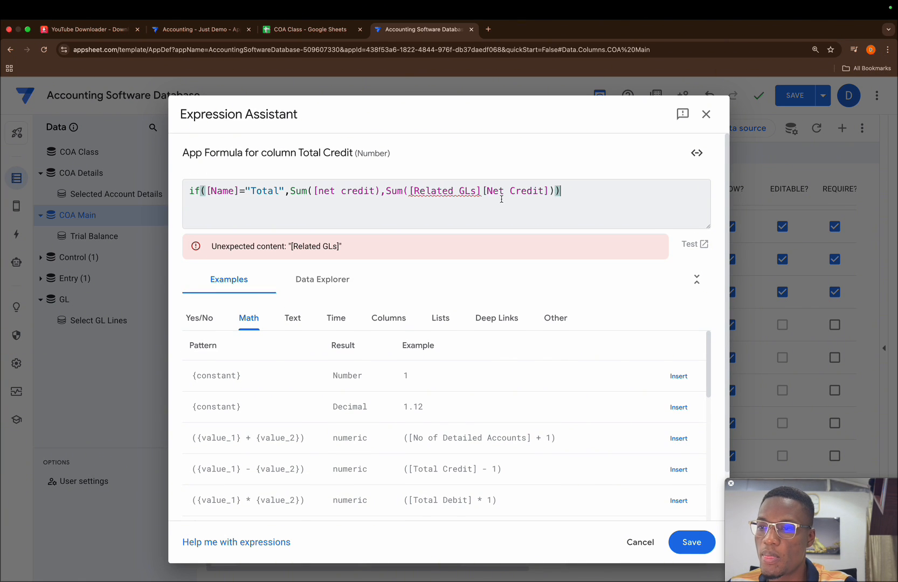
{"action": "left_click", "coordinate": [382, 189]}
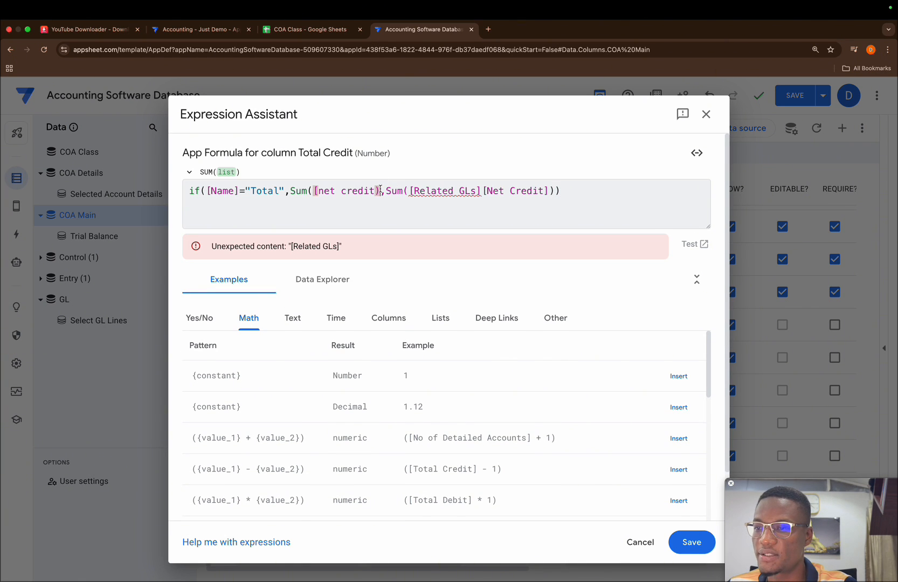
{"action": "type", "text": ")"}
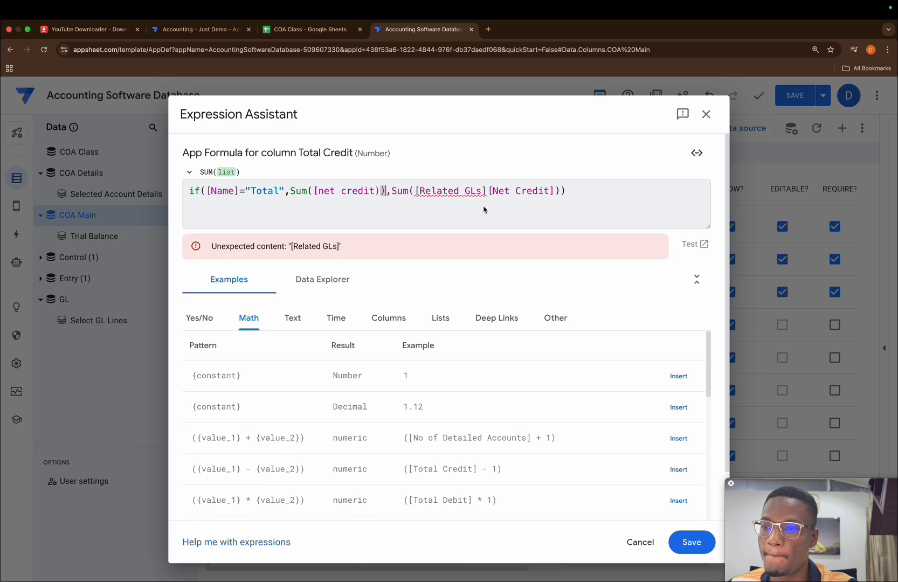
{"action": "left_click", "coordinate": [312, 190]}
{"action": "type", "text": "GL"}
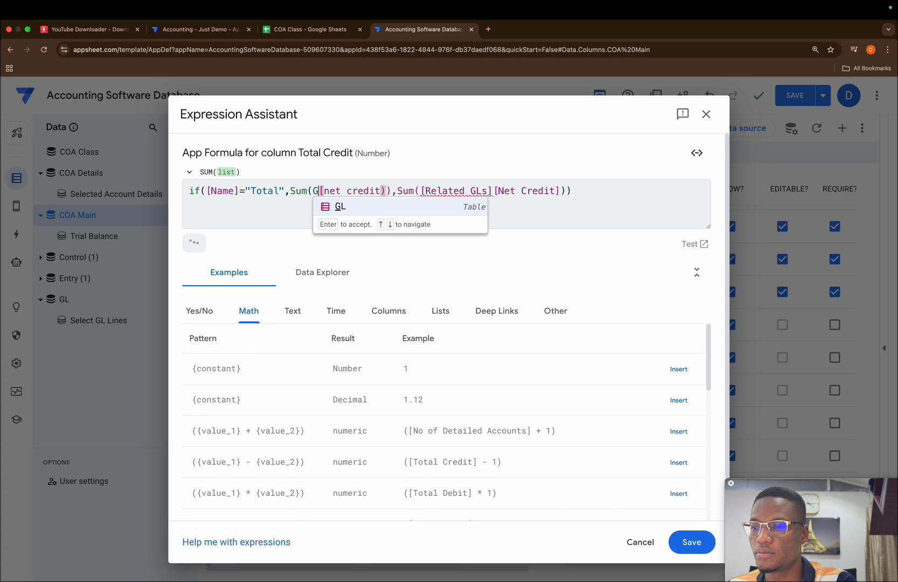
{"action": "left_click", "coordinate": [592, 191]}
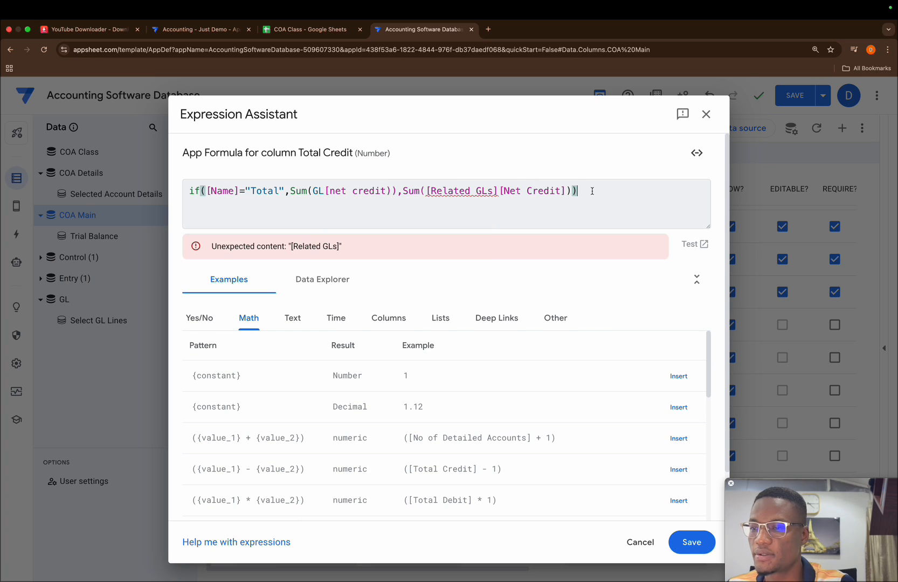
{"action": "left_click", "coordinate": [392, 191]}
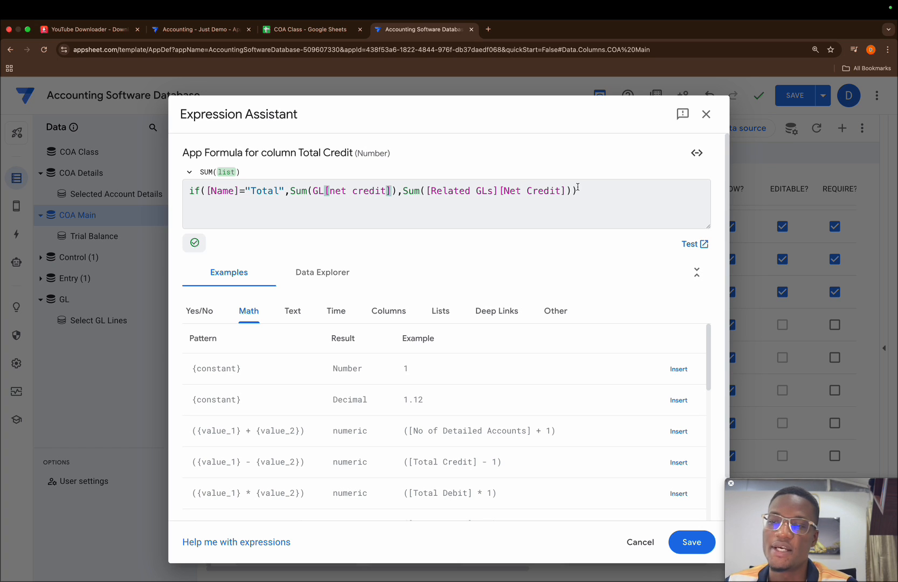
{"action": "left_click_drag", "start_coordinate": [572, 191], "coordinate": [425, 190]}
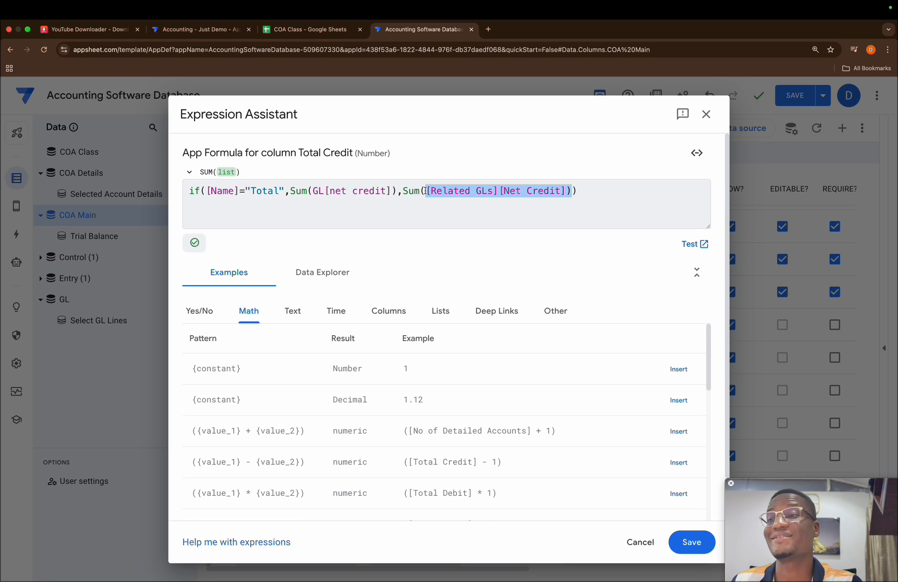
Save the Total Credit formula and the app, and check the Total row in the Trial Balance preview.
{"action": "left_click", "coordinate": [692, 542]}
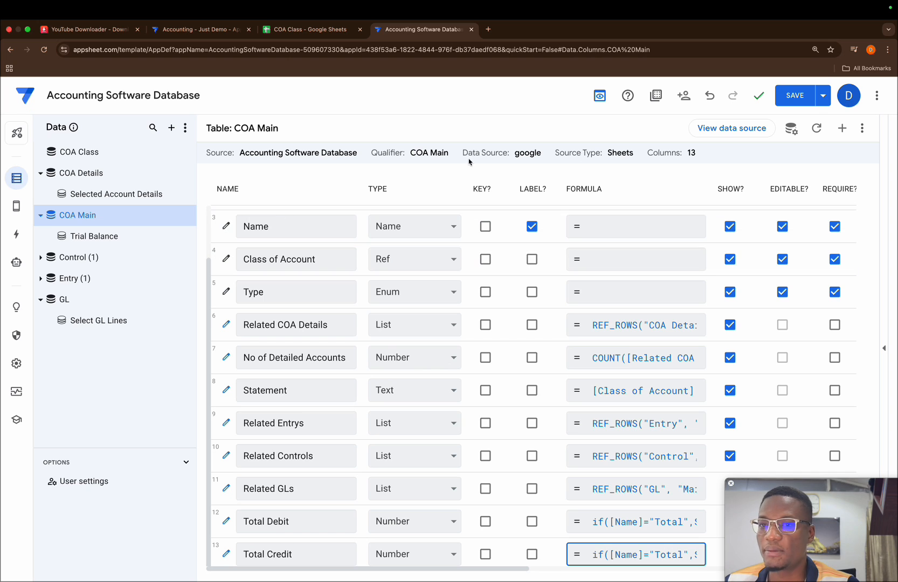
{"action": "left_click", "coordinate": [795, 95]}
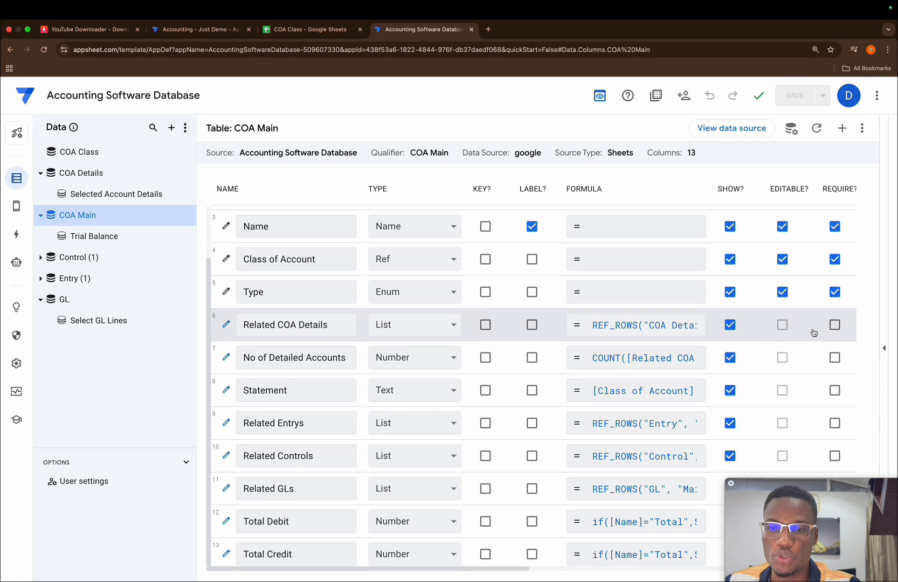
{"action": "left_click", "coordinate": [884, 348]}
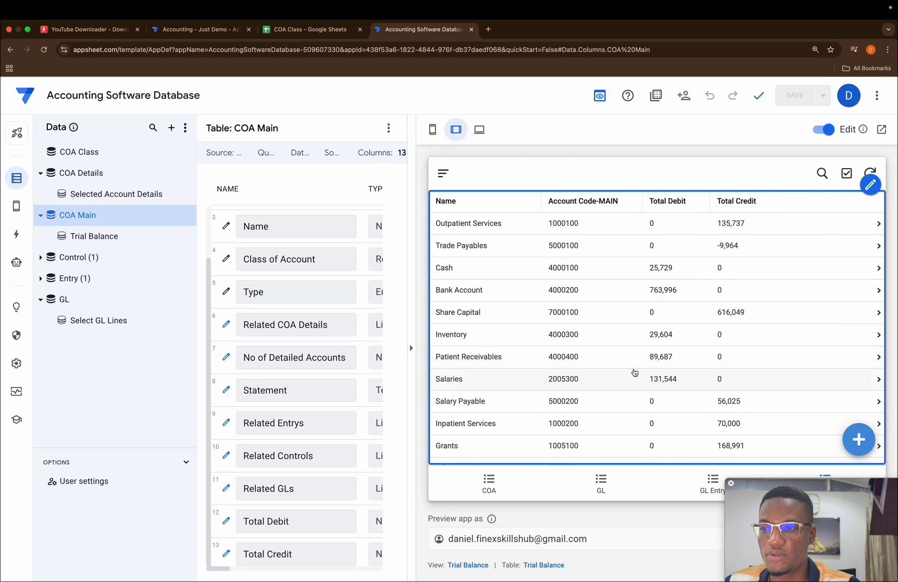
{"action": "scroll", "coordinate": [633, 372], "scroll_direction": "down", "scroll_amount": 5}
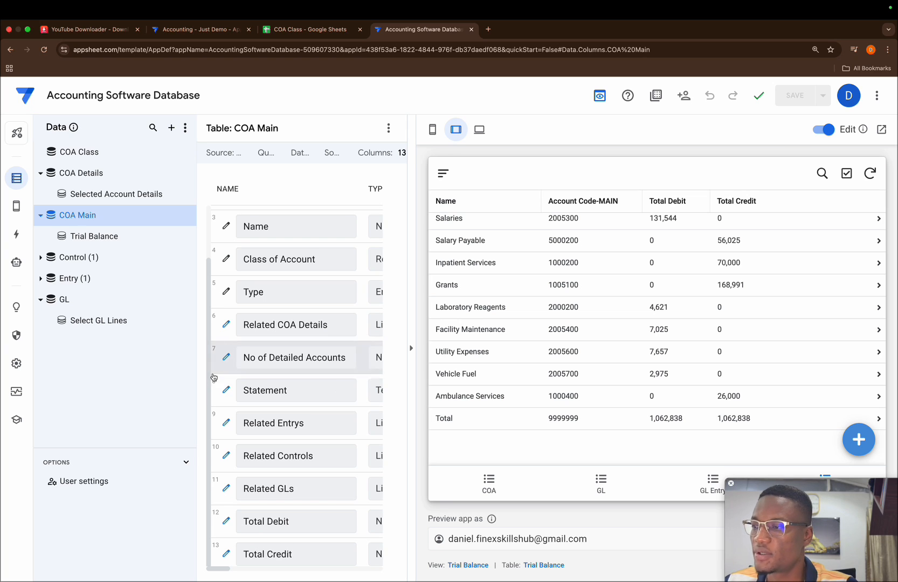
Create a new format rule that applies to the COA Main table.
{"action": "mouse_move", "coordinate": [15, 207]}
{"action": "left_click", "coordinate": [60, 226]}
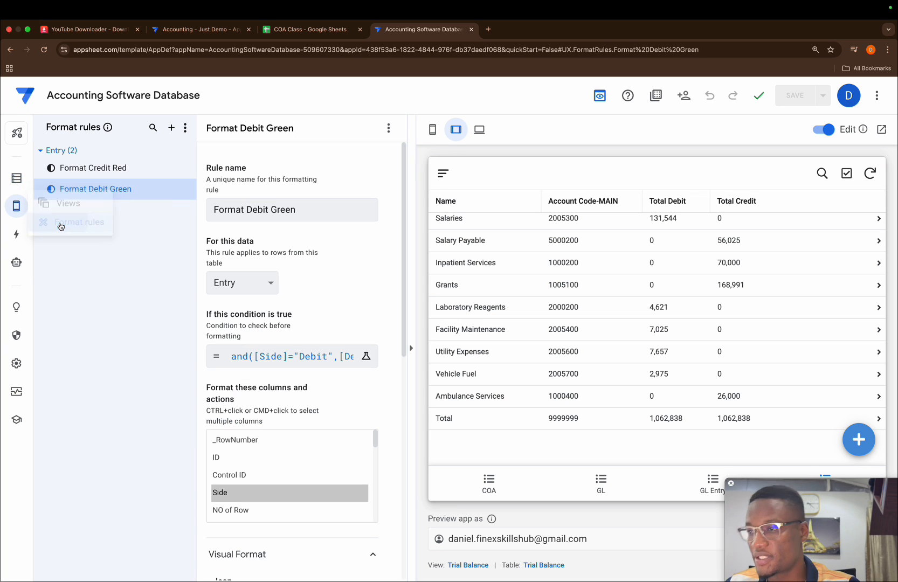
{"action": "left_click", "coordinate": [172, 128]}
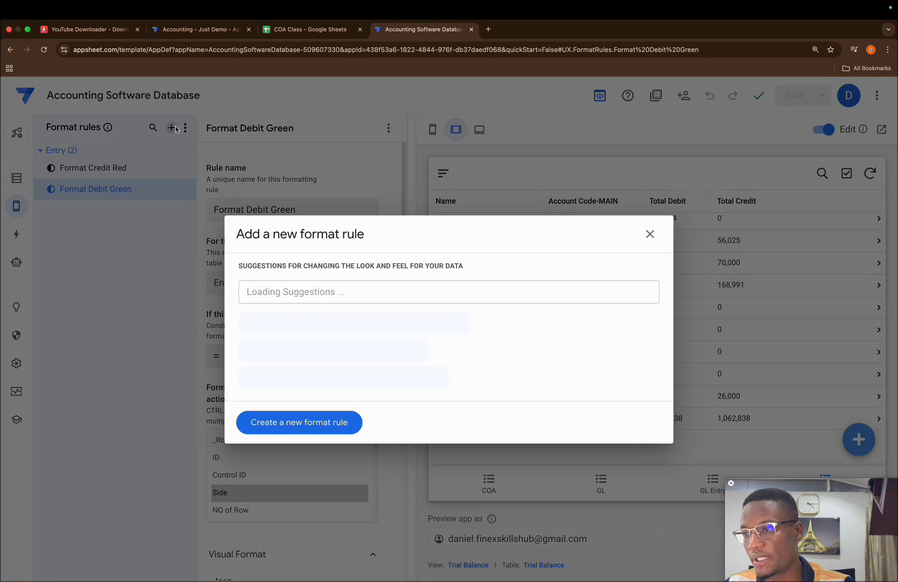
{"action": "left_click", "coordinate": [283, 423]}
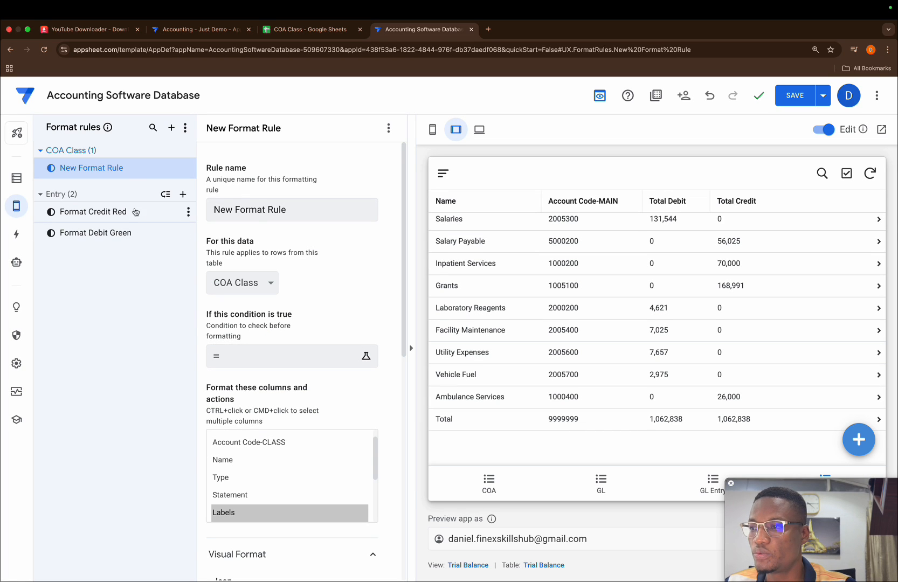
{"action": "left_click", "coordinate": [249, 284]}
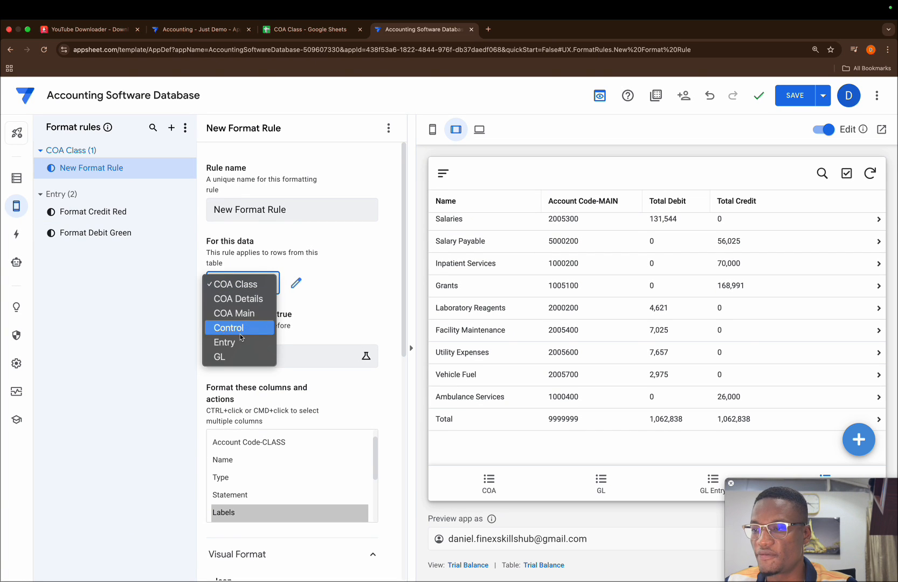
{"action": "left_click", "coordinate": [234, 313]}
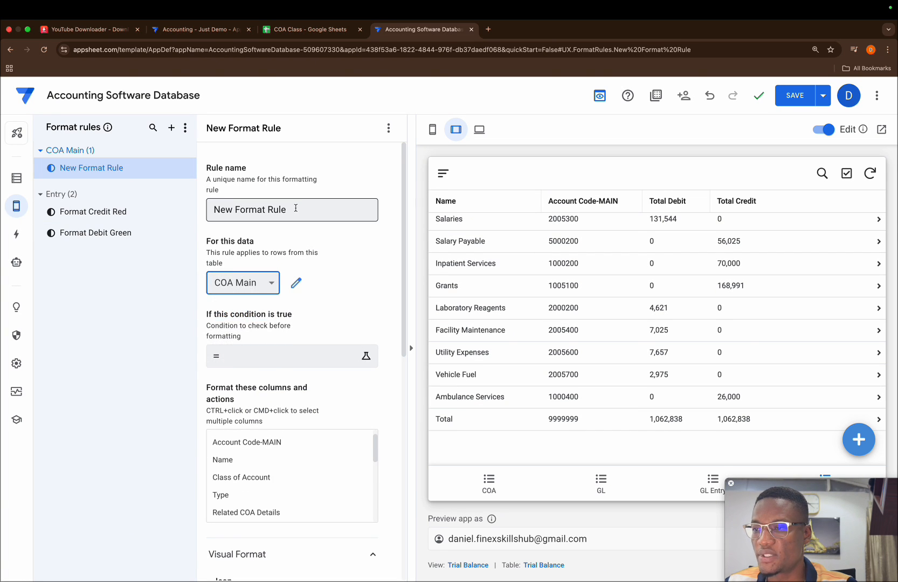
Rename the new format rule as Format Total.
{"action": "triple_click", "coordinate": [295, 208]}
{"action": "key", "text": "BackSpace"}
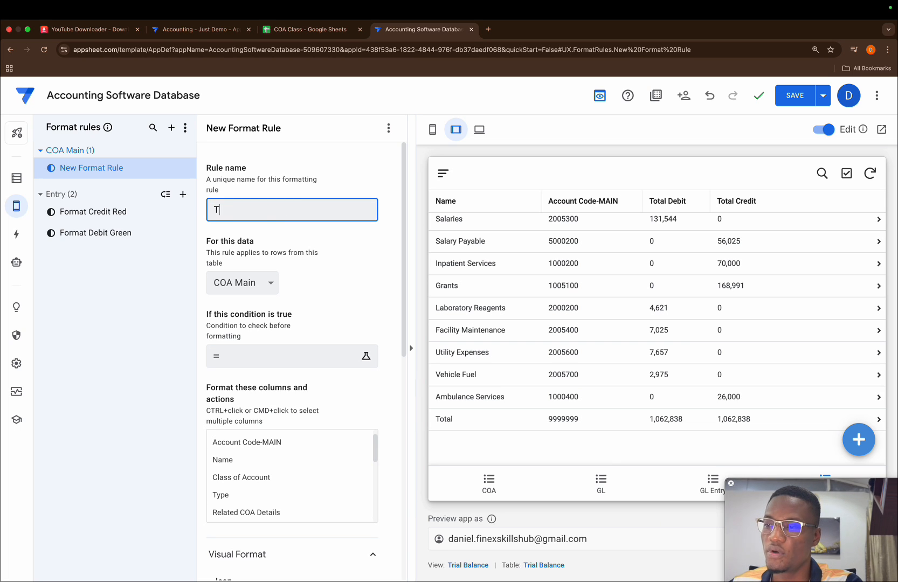
{"action": "type", "text": "Format "}
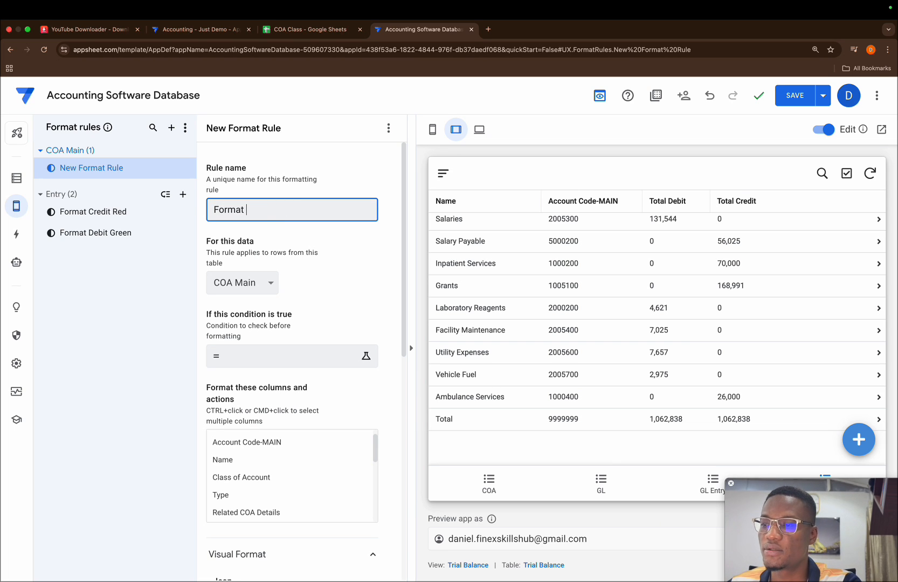
{"action": "type", "text": "Total"}
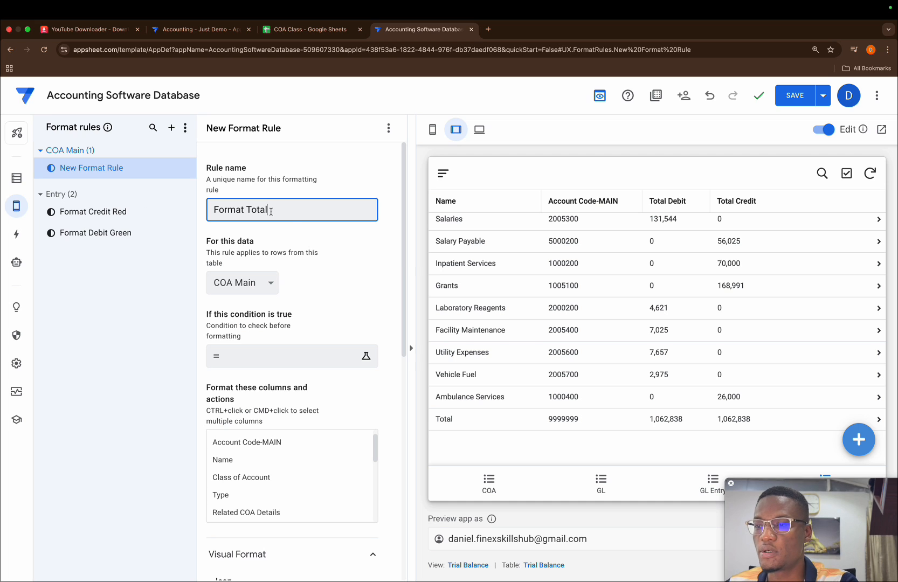
{"action": "left_click", "coordinate": [356, 245]}
Set and save the Format Total rule's condition as [Name]="Total".
{"action": "left_click", "coordinate": [270, 358]}
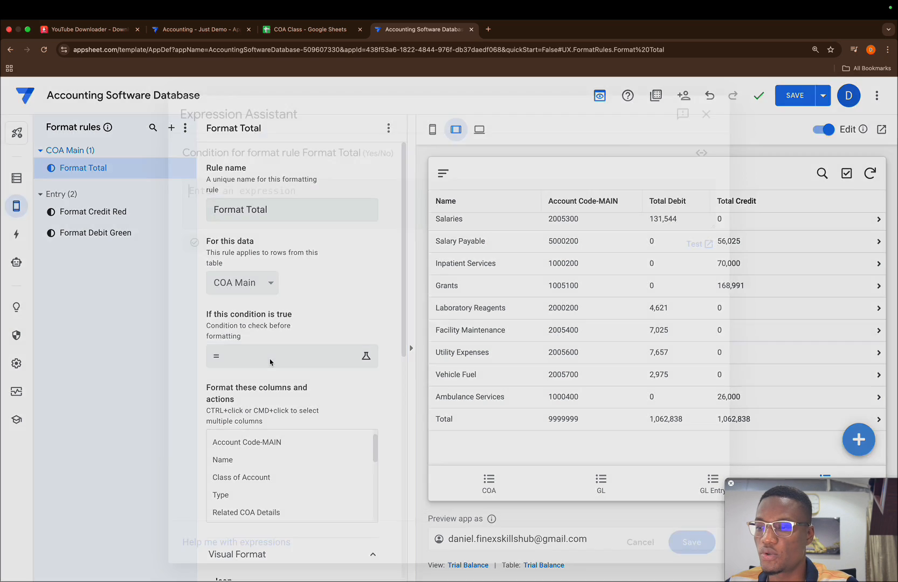
{"action": "type", "text": "[nam"}
{"action": "key", "text": "Return"}
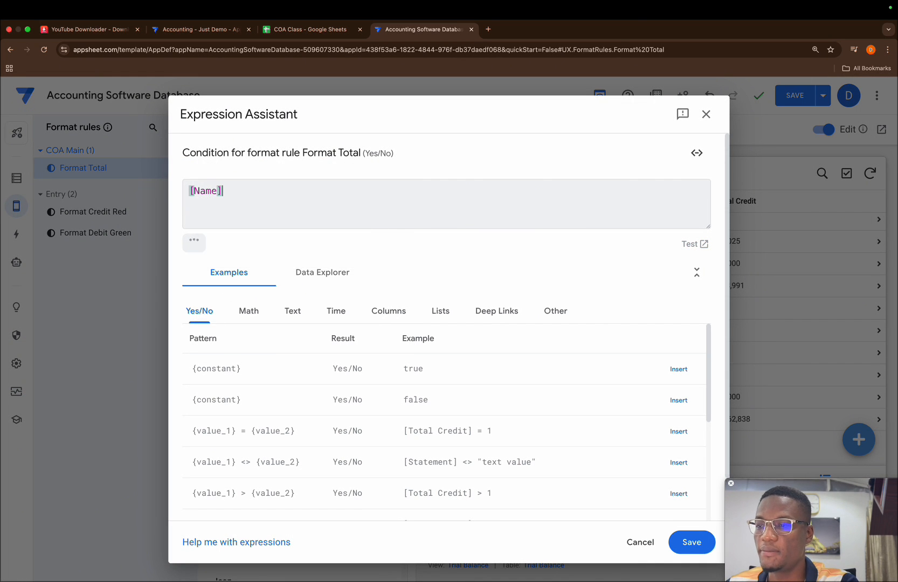
{"action": "type", "text": "=\"Total"}
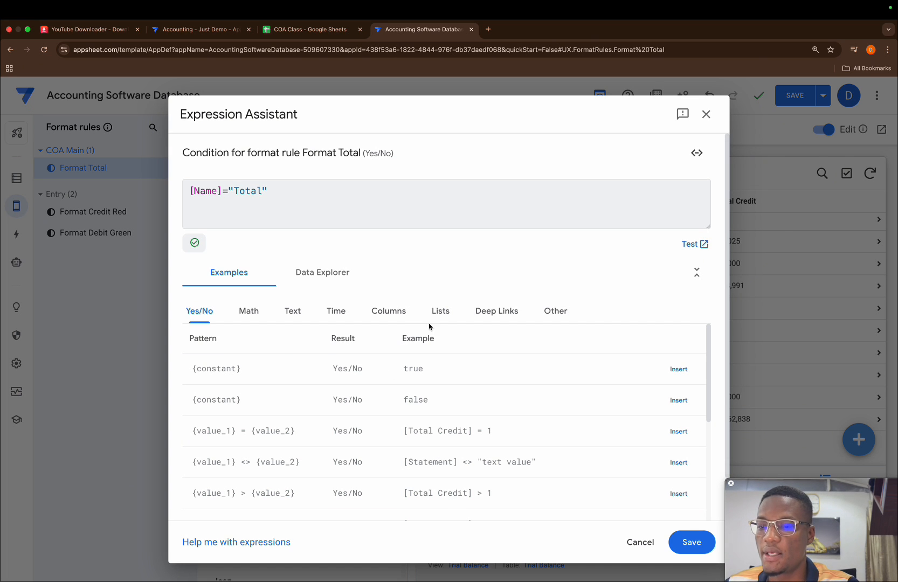
{"action": "left_click", "coordinate": [684, 542]}
Apply the Format Total rule to the Account Code-MAIN, Name, Total Debit and Total Credit columns.
{"action": "scroll", "coordinate": [302, 501], "scroll_direction": "down", "scroll_amount": 5}
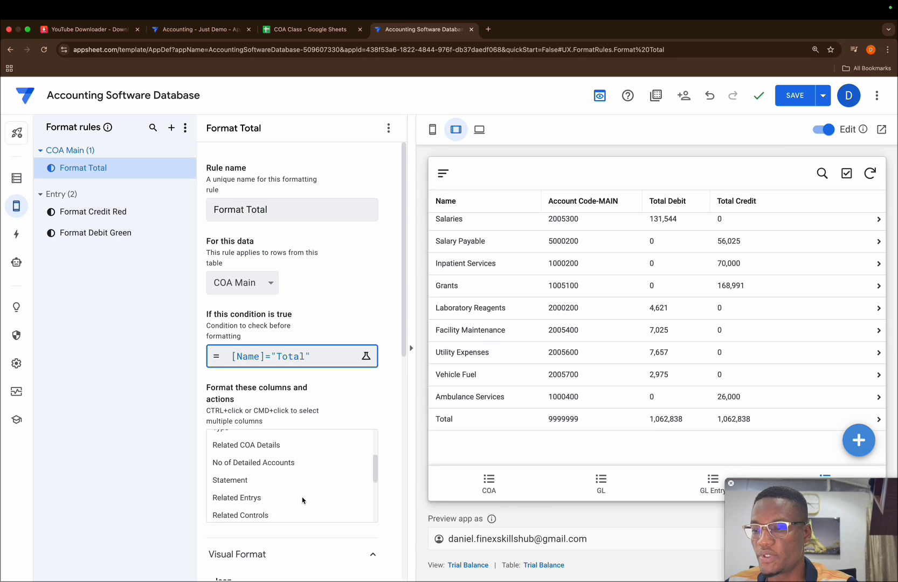
{"action": "scroll", "coordinate": [303, 501], "scroll_direction": "up", "scroll_amount": 5}
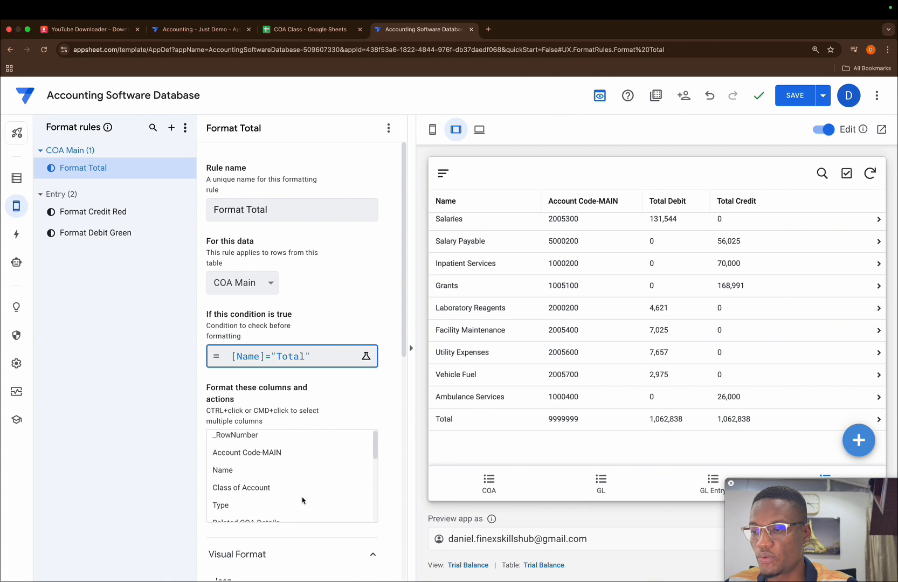
{"action": "left_click", "coordinate": [251, 480]}
{"action": "scroll", "coordinate": [286, 499], "scroll_direction": "down", "scroll_amount": 1}
{"action": "scroll", "coordinate": [286, 499], "scroll_direction": "down", "scroll_amount": 5}
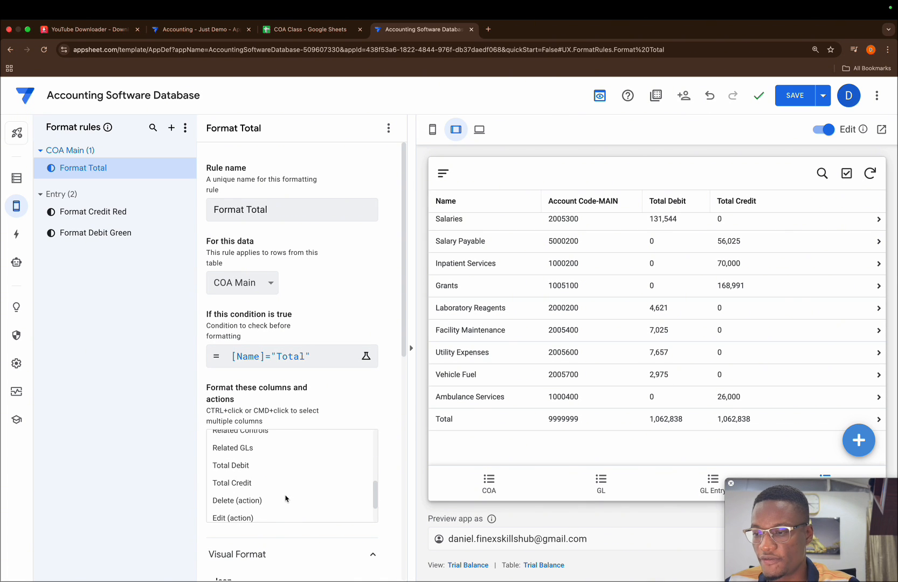
{"action": "left_click", "coordinate": [249, 474]}
{"action": "left_click", "coordinate": [243, 484], "text": "super"}
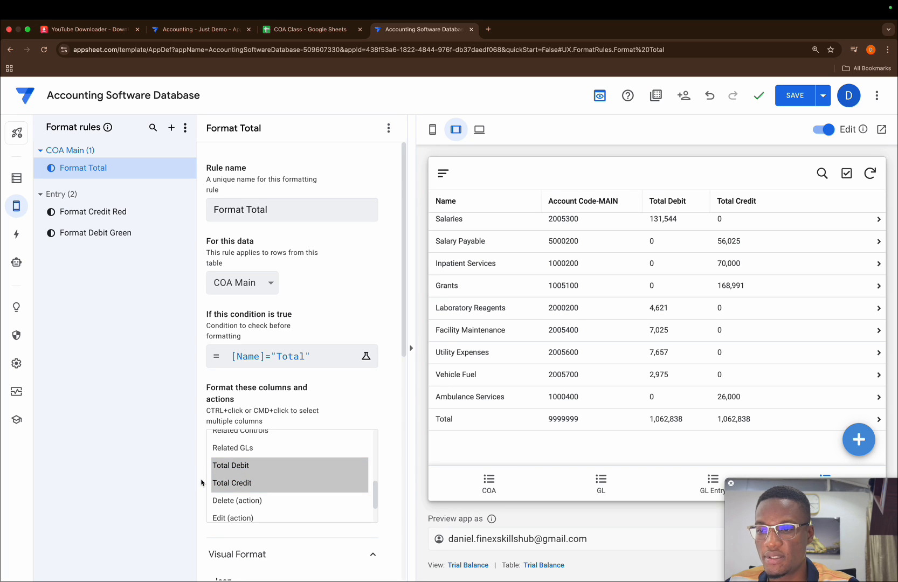
{"action": "scroll", "coordinate": [278, 486], "scroll_direction": "up", "scroll_amount": 3}
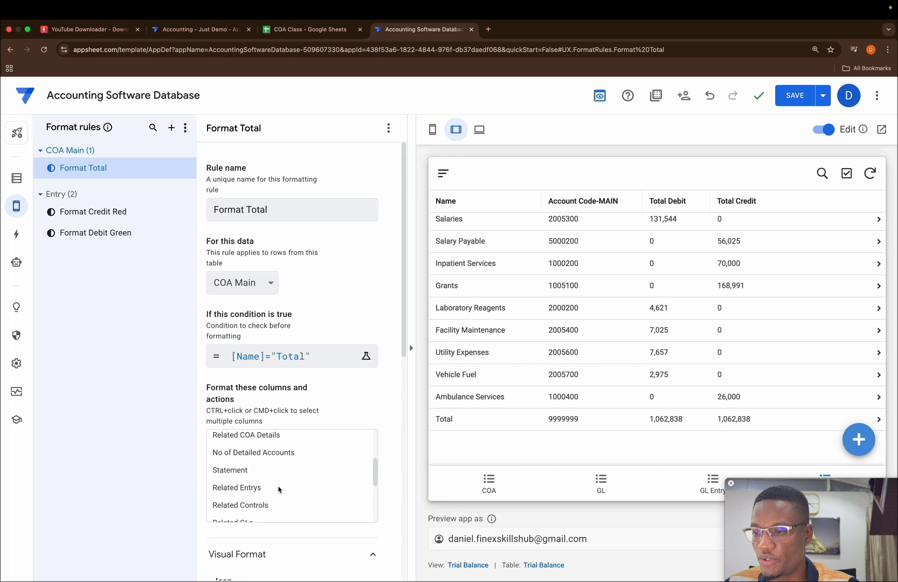
{"action": "scroll", "coordinate": [278, 490], "scroll_direction": "up", "scroll_amount": 3}
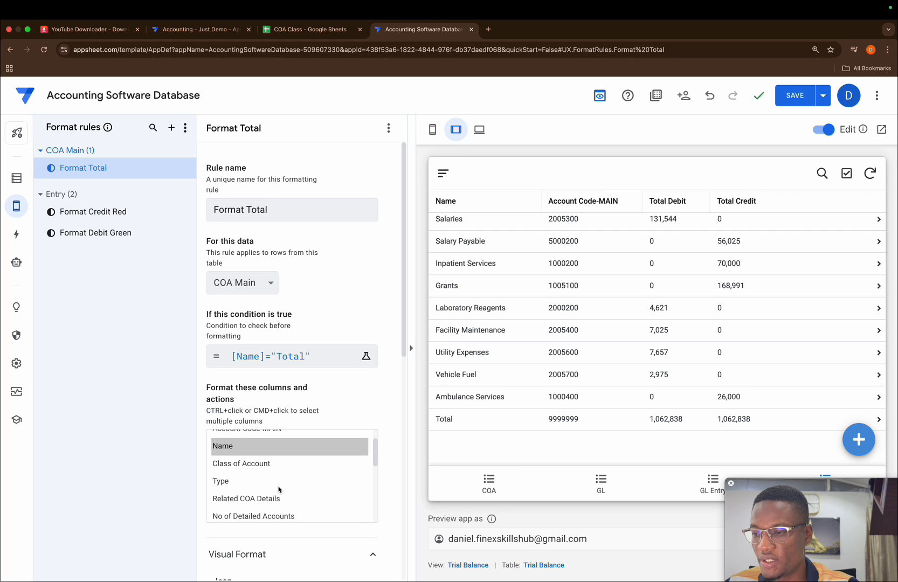
{"action": "scroll", "coordinate": [279, 490], "scroll_direction": "up", "scroll_amount": 3}
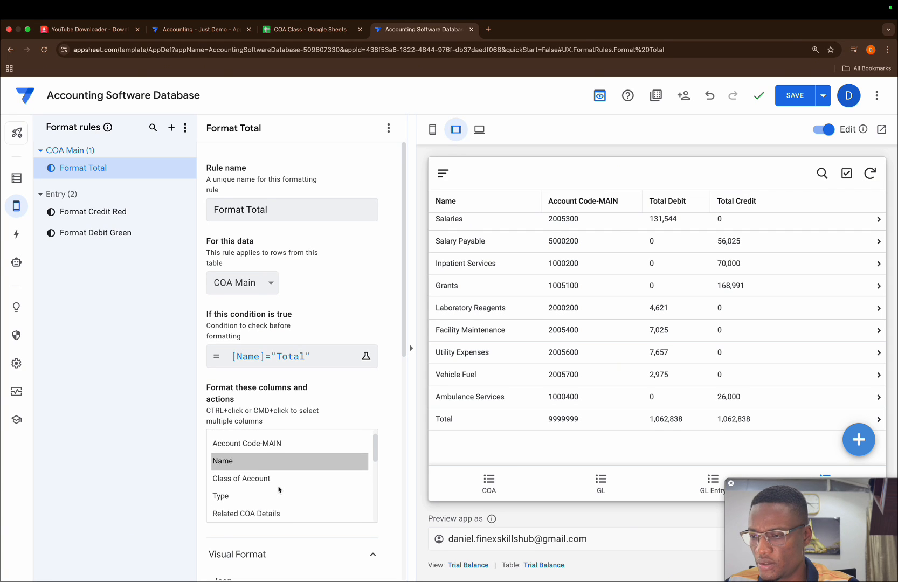
{"action": "left_click", "coordinate": [253, 458], "text": "super"}
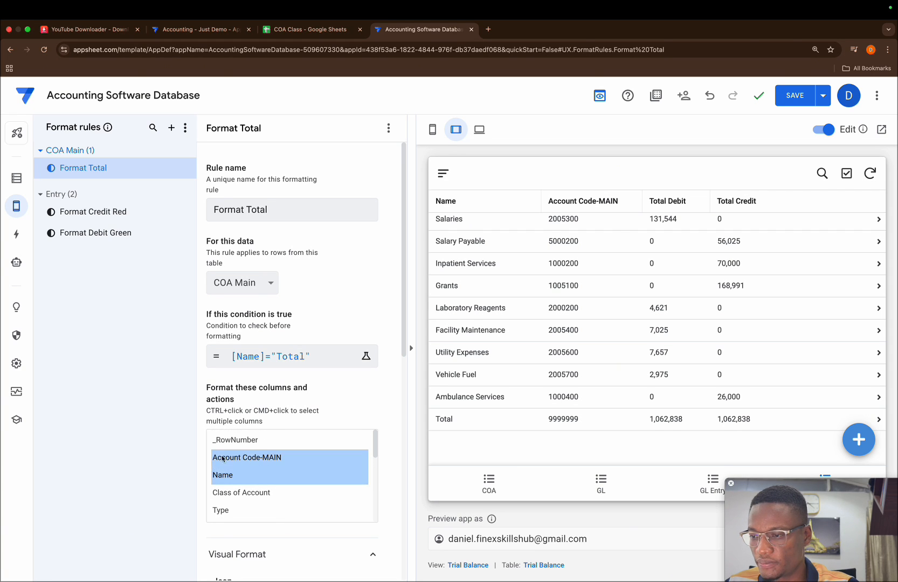
{"action": "scroll", "coordinate": [245, 473], "scroll_direction": "down", "scroll_amount": 10}
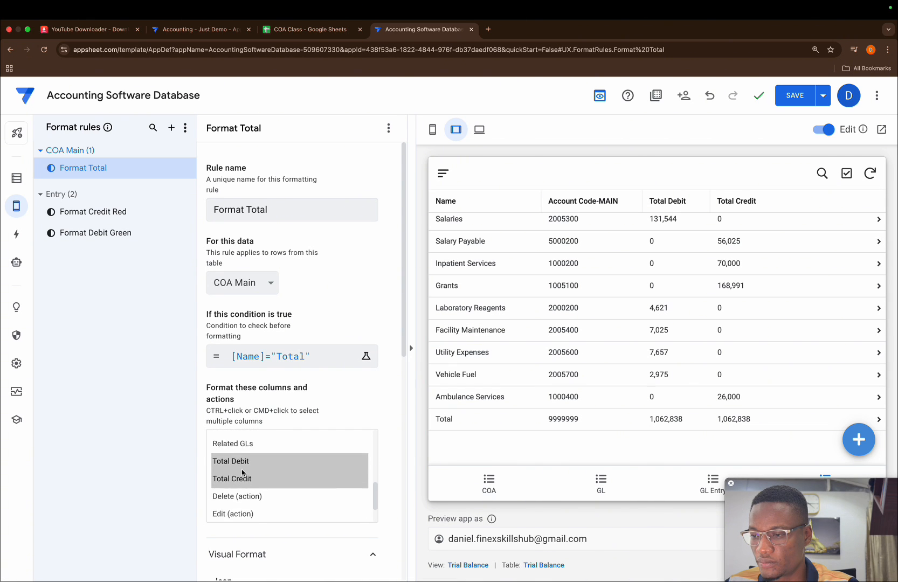
Set the Format Total rule's text color to blue, leaving the highlight color unset.
{"action": "scroll", "coordinate": [245, 534], "scroll_direction": "down", "scroll_amount": 5}
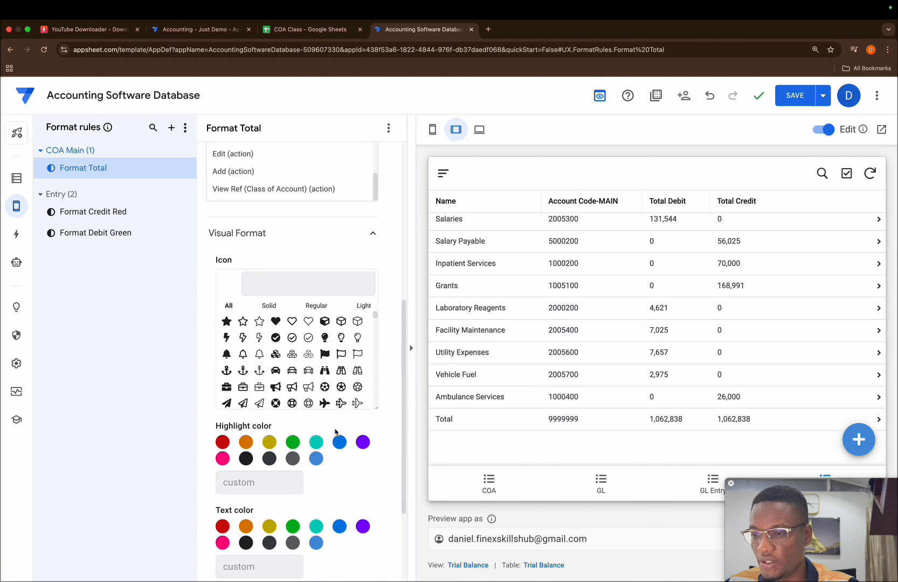
{"action": "left_click", "coordinate": [338, 443]}
{"action": "left_click", "coordinate": [338, 442]}
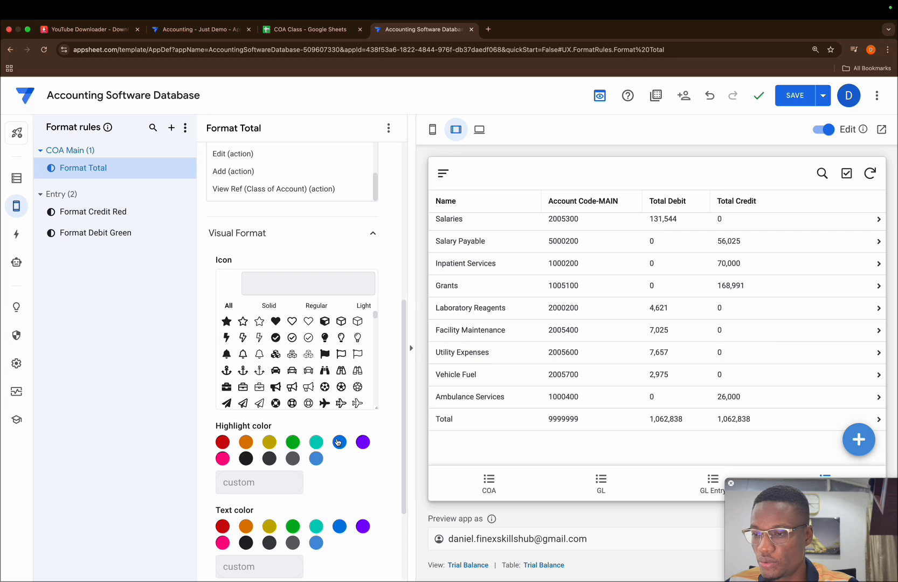
{"action": "left_click", "coordinate": [339, 527]}
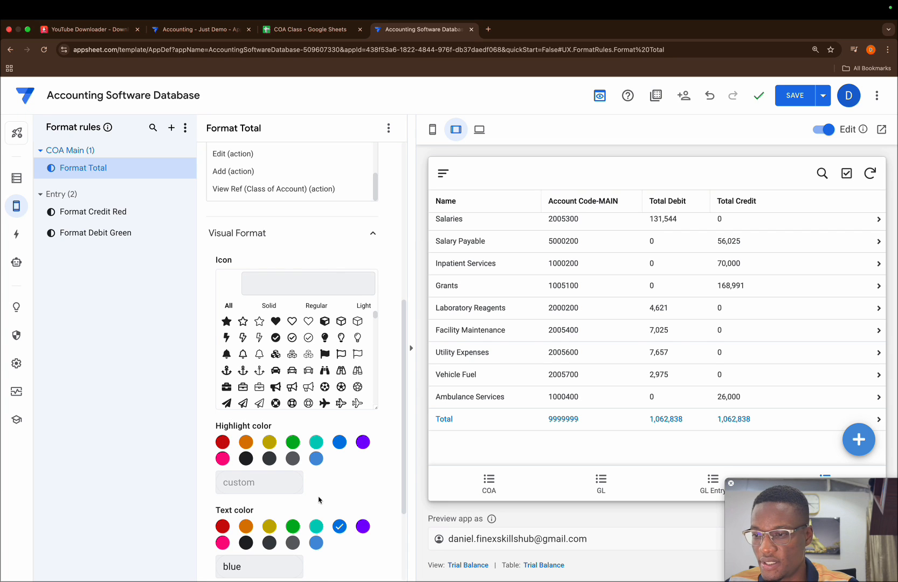
Set the Format Total rule's text size to 1.3.
{"action": "scroll", "coordinate": [320, 501], "scroll_direction": "down", "scroll_amount": 3}
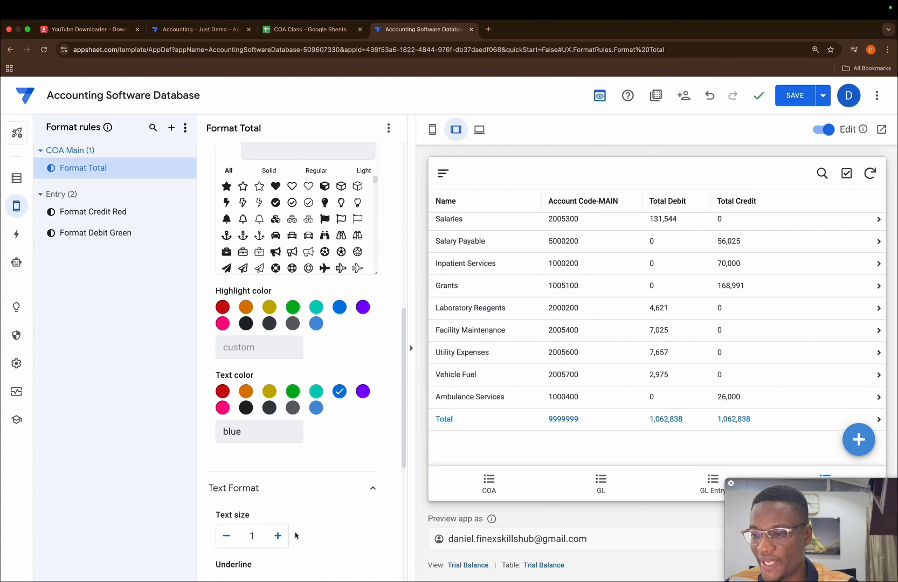
{"action": "left_click", "coordinate": [278, 537]}
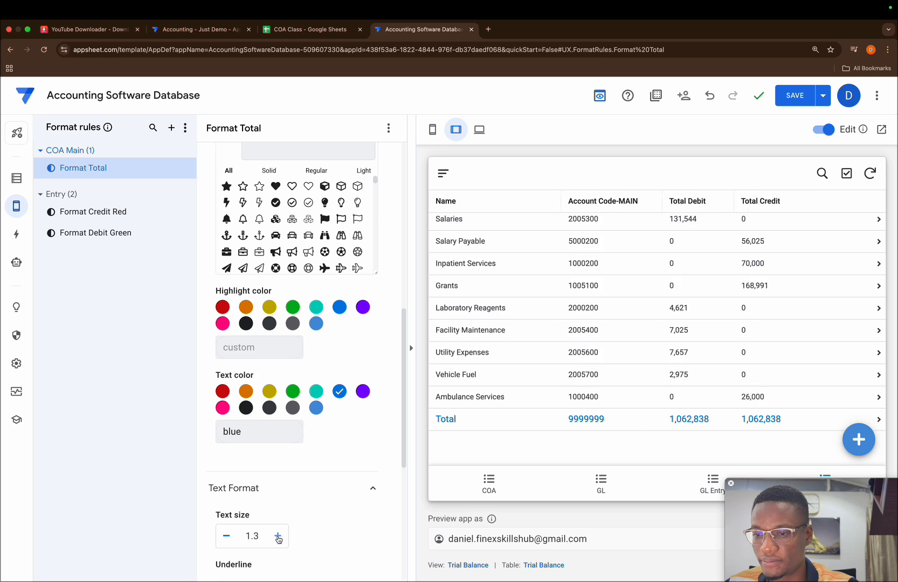
{"action": "left_click", "coordinate": [227, 537]}
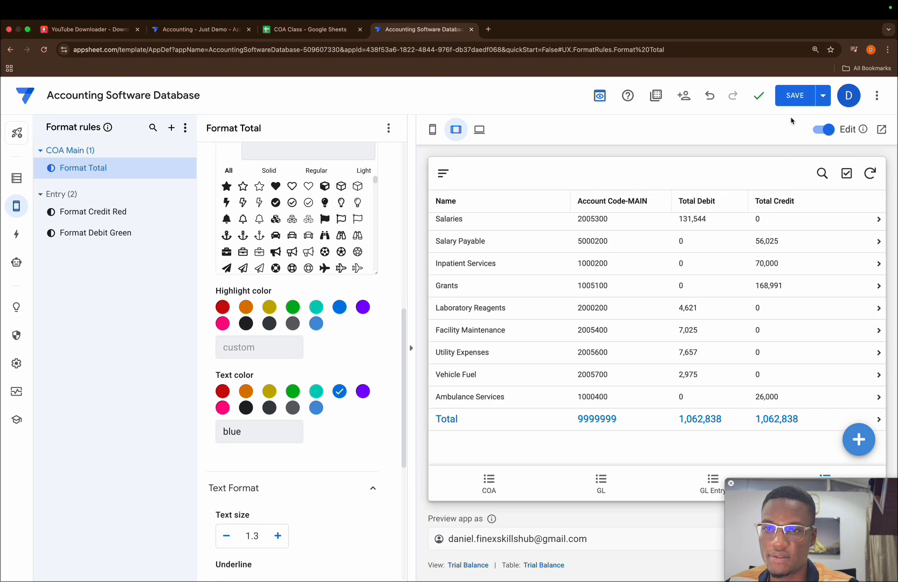
Save the app and open its Trial Balance view in the desktop preview.
{"action": "left_click", "coordinate": [794, 97]}
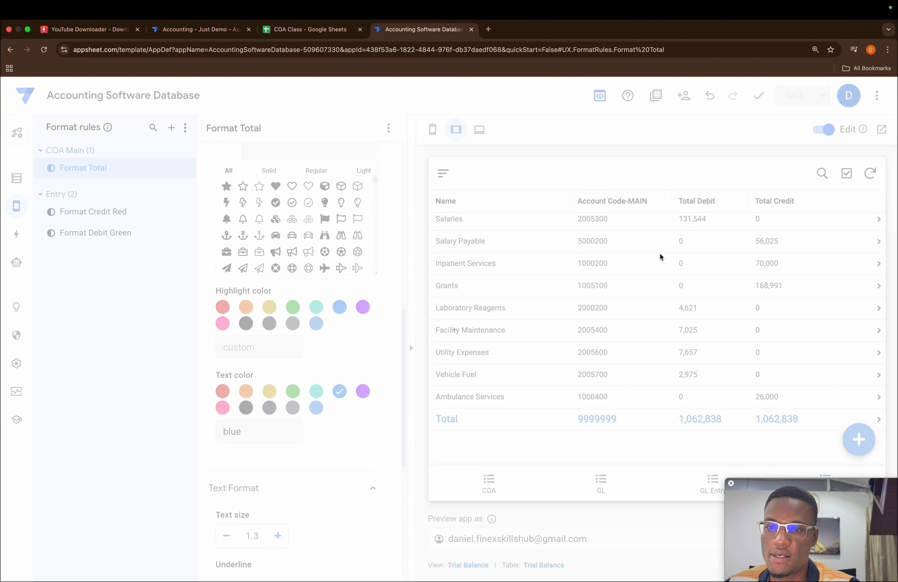
{"action": "left_click", "coordinate": [485, 129]}
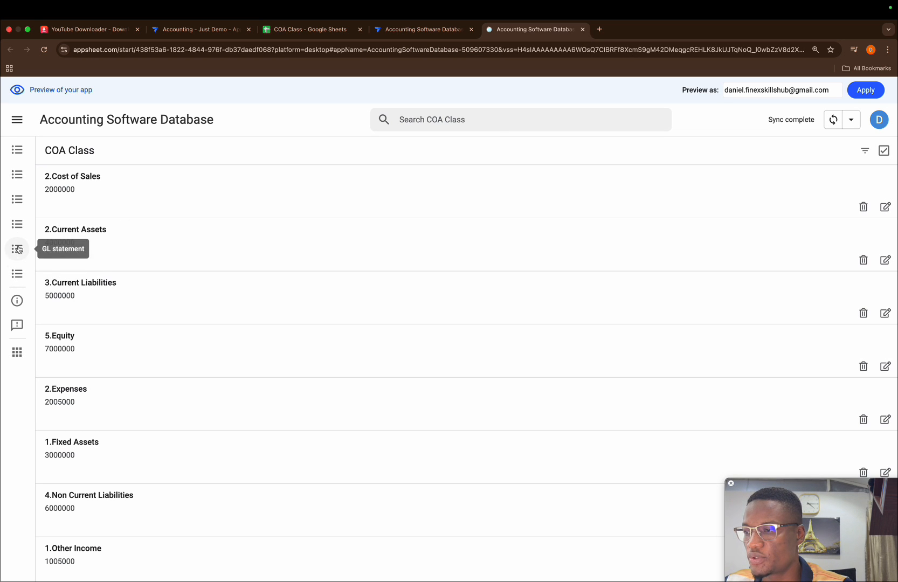
{"action": "left_click", "coordinate": [18, 226]}
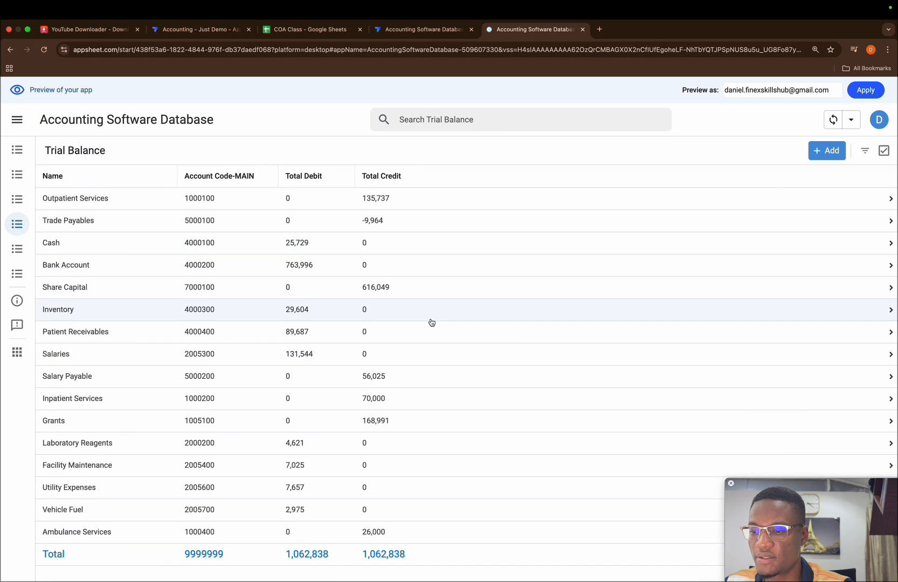